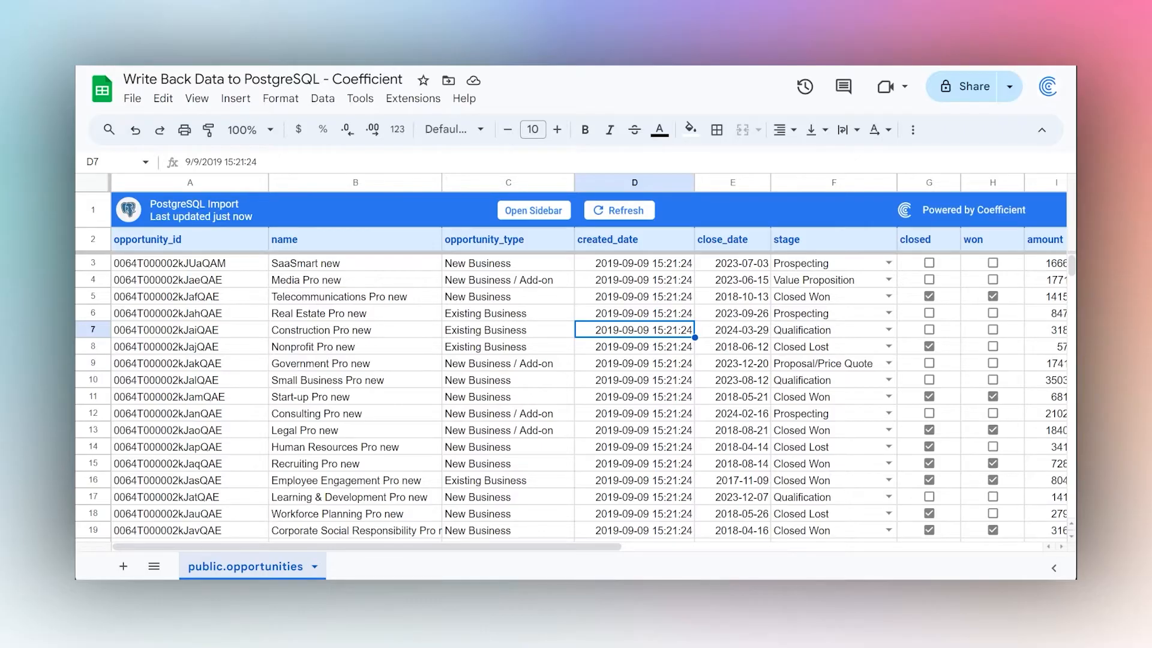
Step: Set the stage of the Media Pro new opportunity to Closed Won and mark it as closed and won
left_click_drag(190, 263, 856, 501)
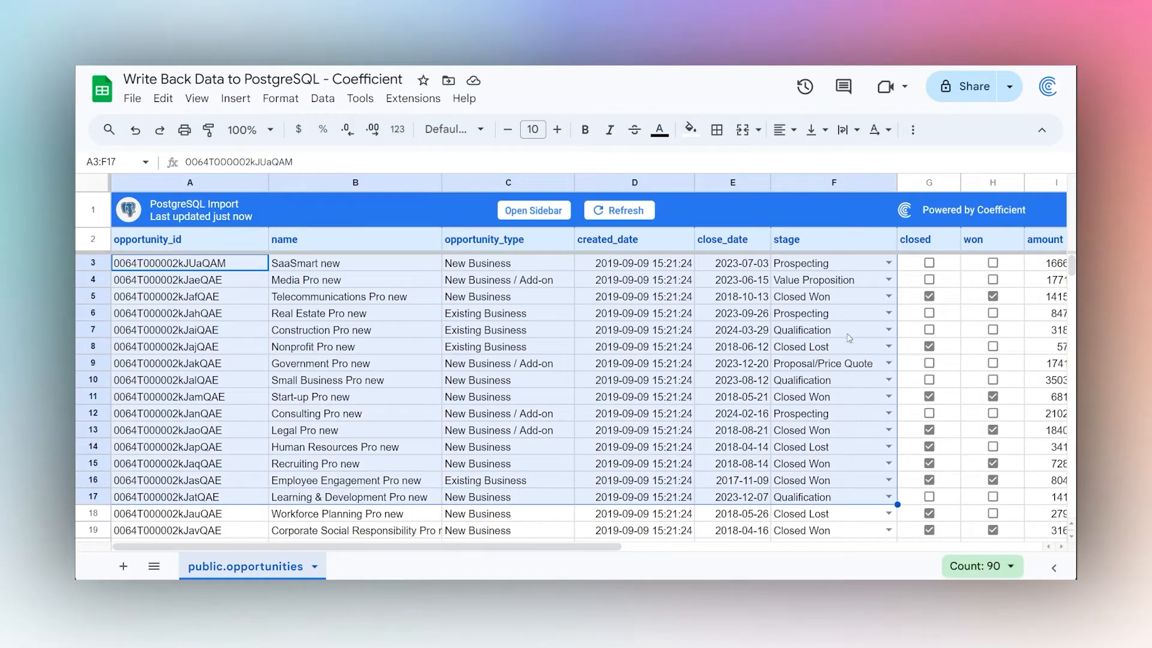
left_click(889, 280)
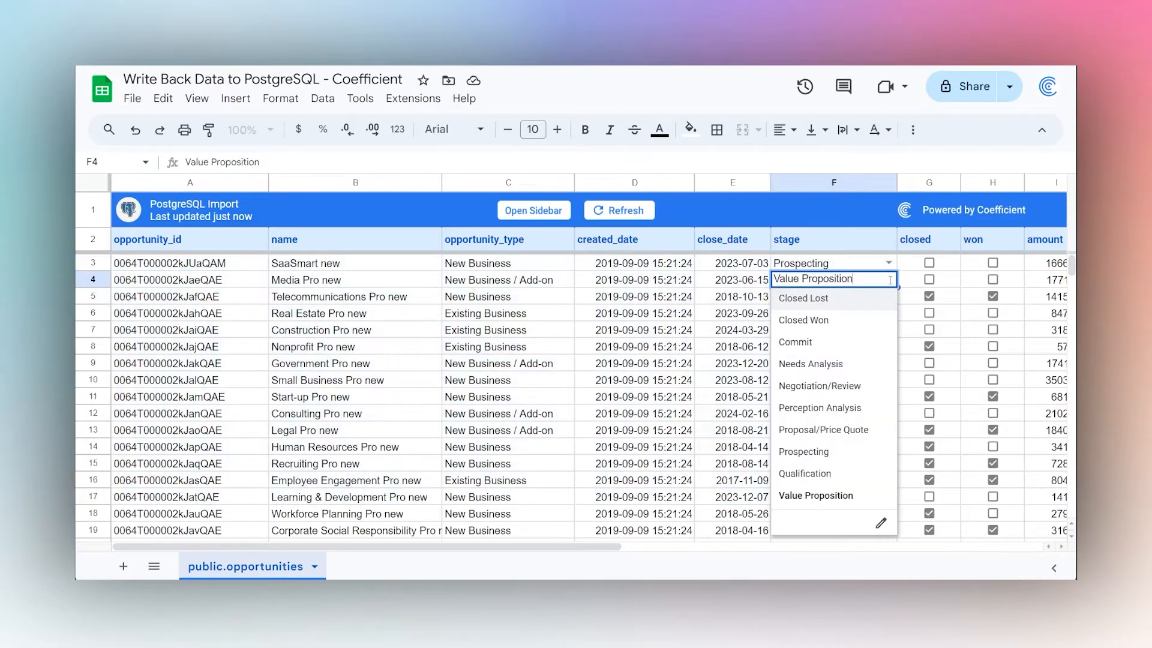
left_click(805, 320)
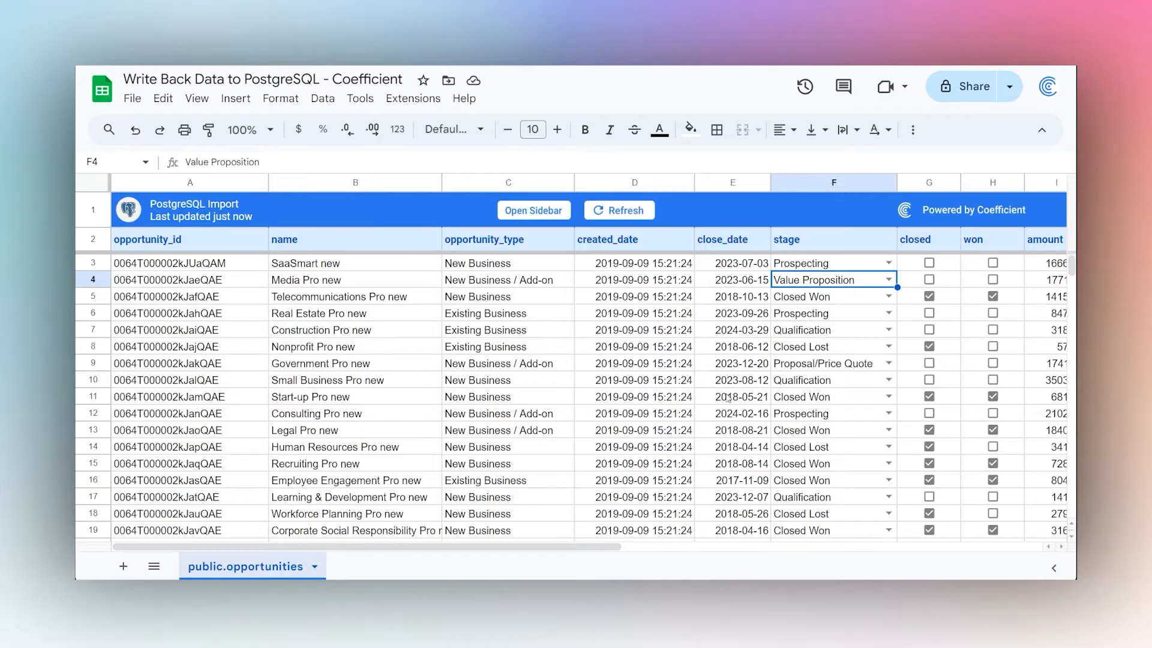
left_click(889, 280)
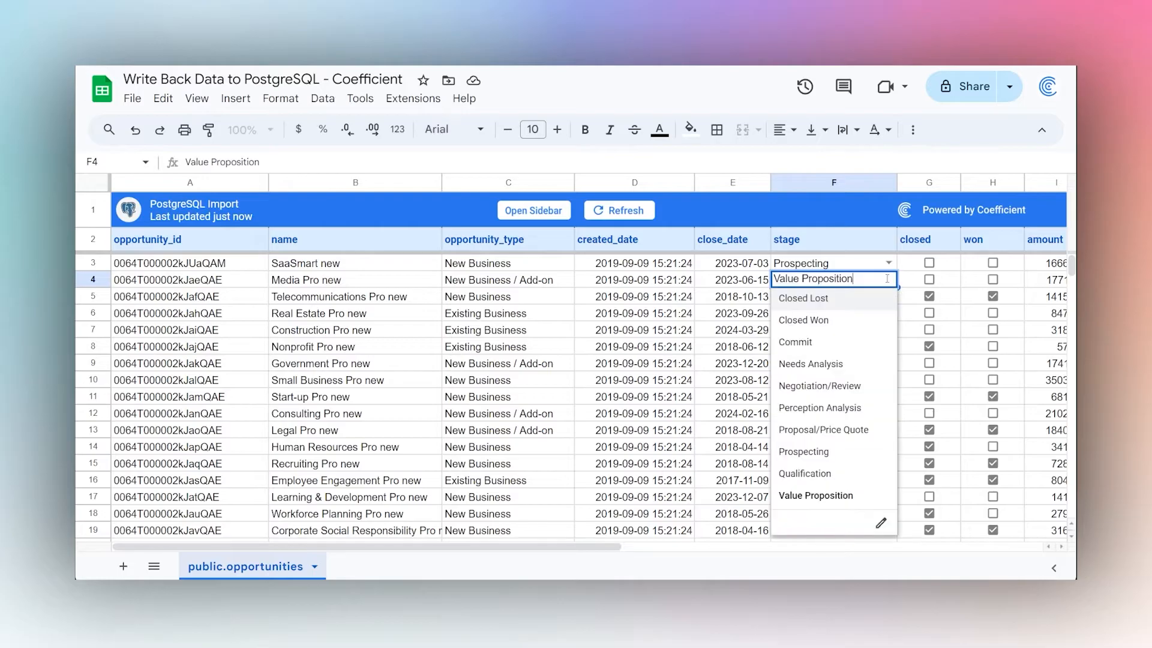
left_click(804, 322)
left_click(930, 280)
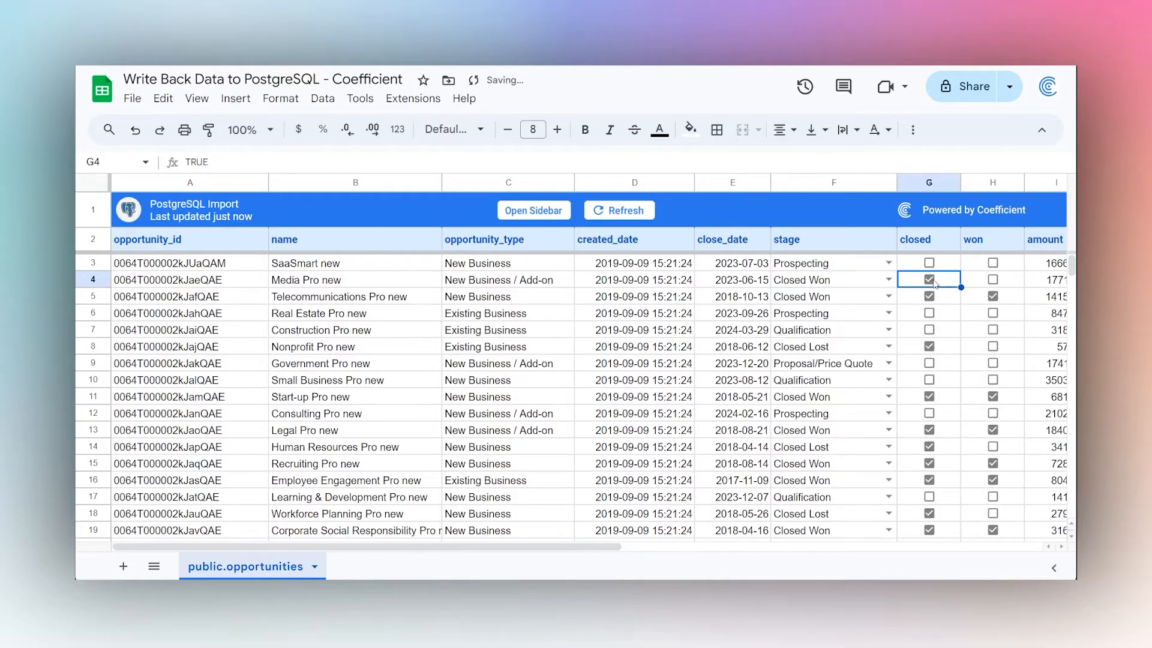
left_click(994, 280)
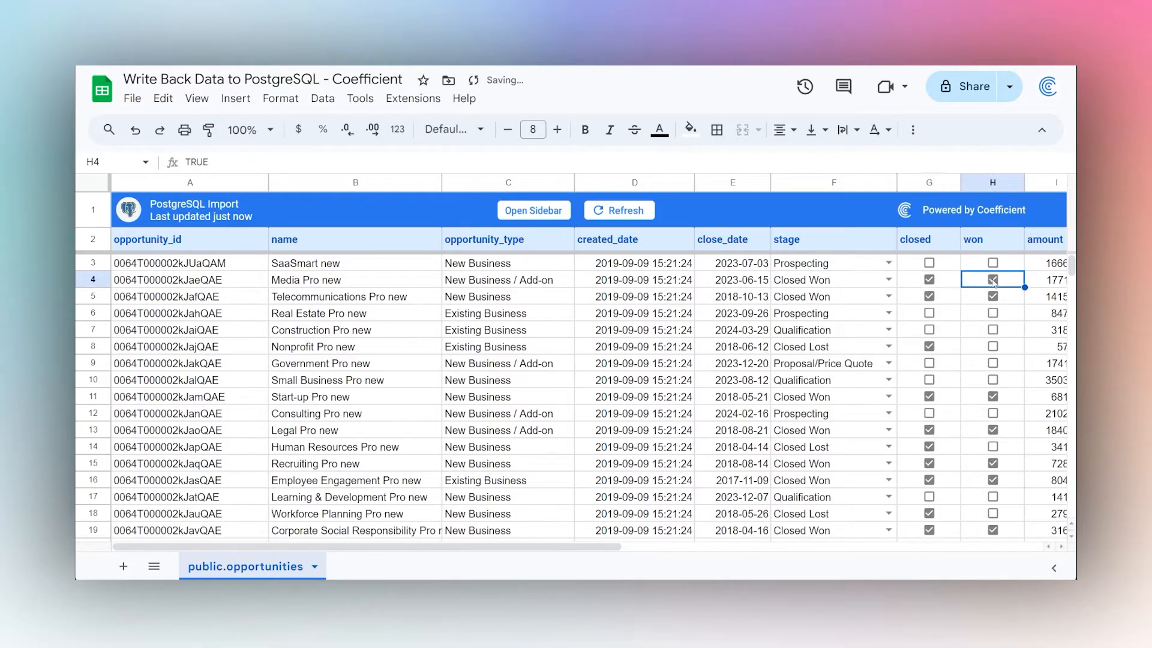
Step: Set the stage of the SaaSmart new opportunity to Closed Lost and mark it as closed
left_click(889, 264)
left_click(819, 282)
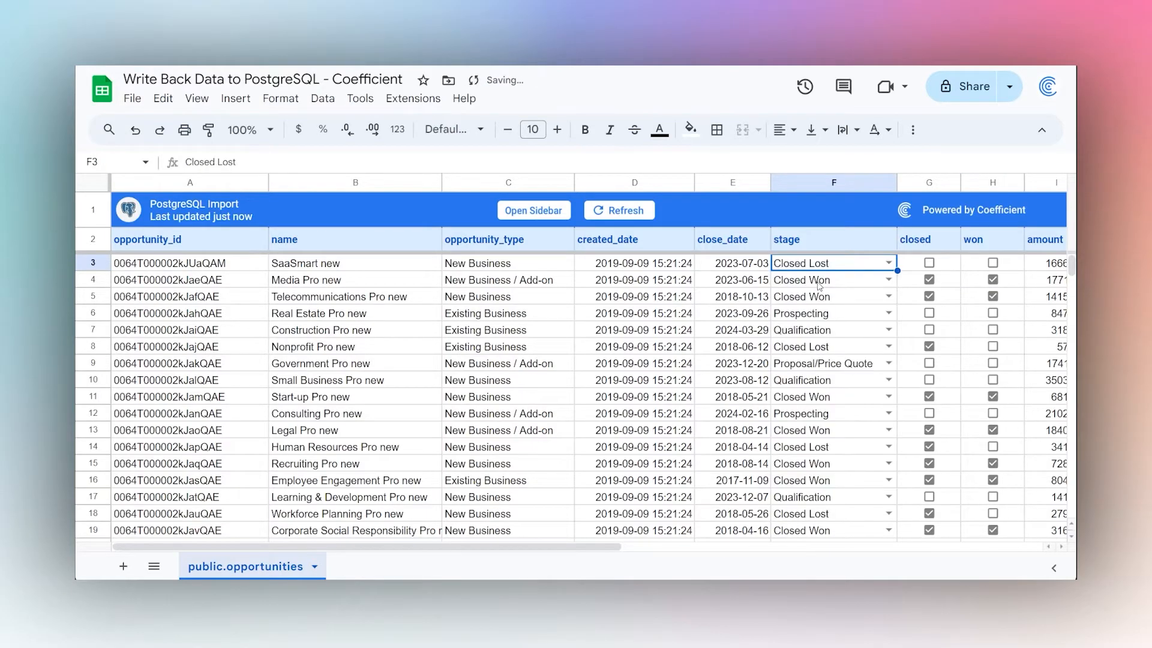
left_click(930, 264)
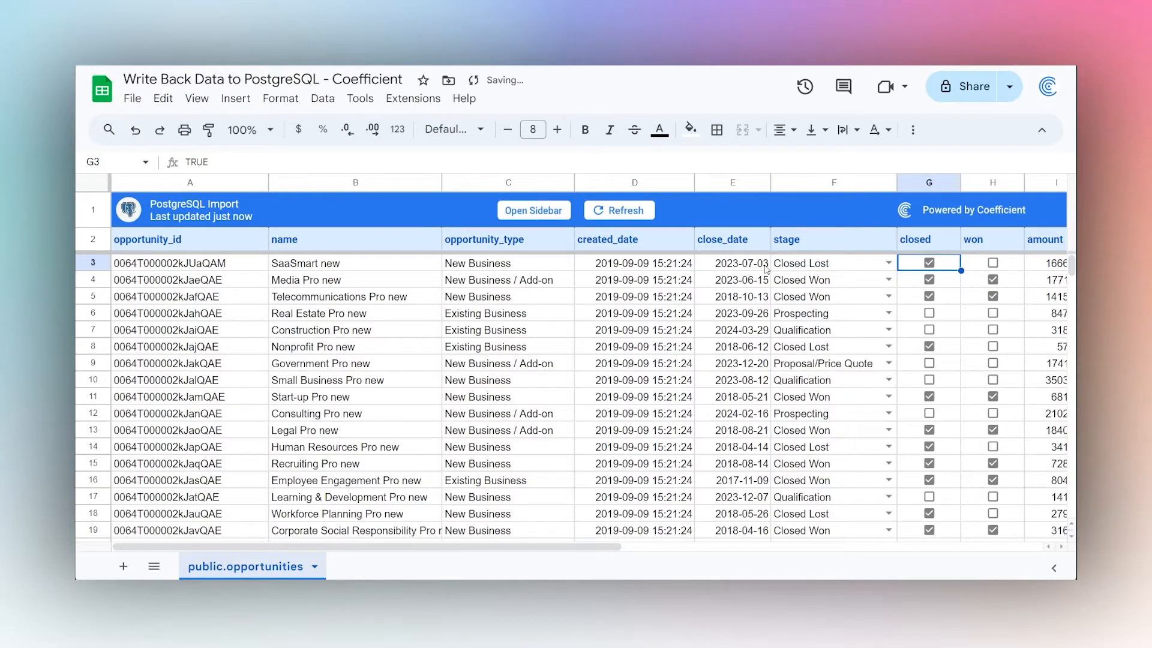
left_click_drag(767, 270, 967, 290)
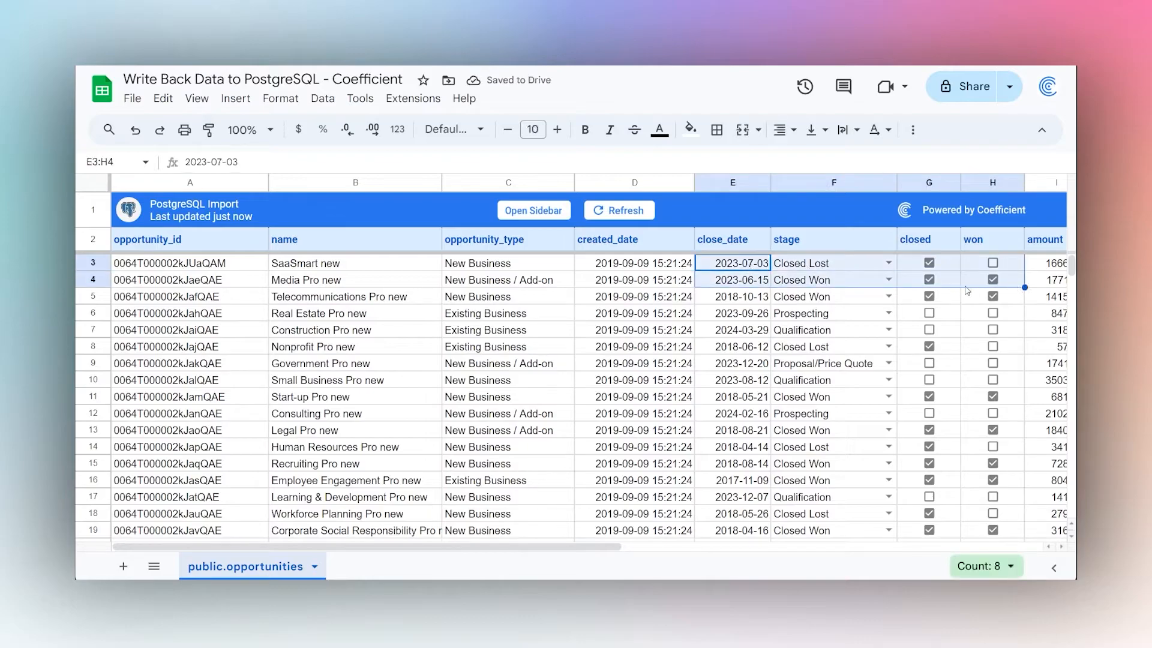
Step: Open the settings of the public.opportunities import in Coefficient and start configuring its export to PostgreSQL
left_click(523, 211)
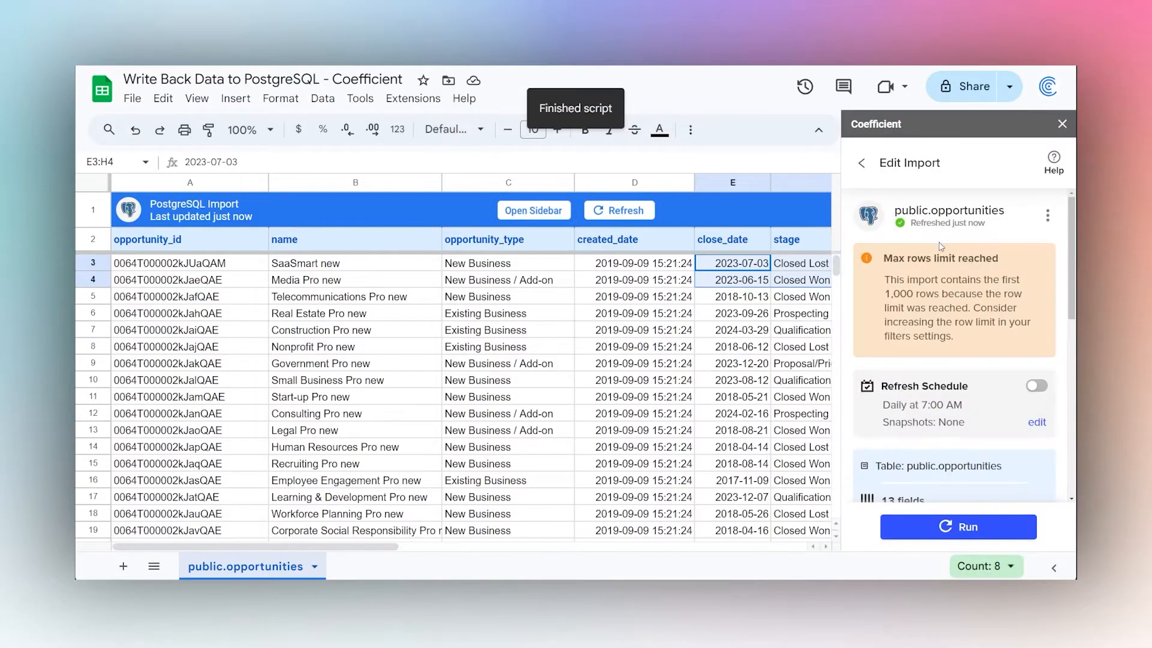
scroll(942, 246, "down", 4)
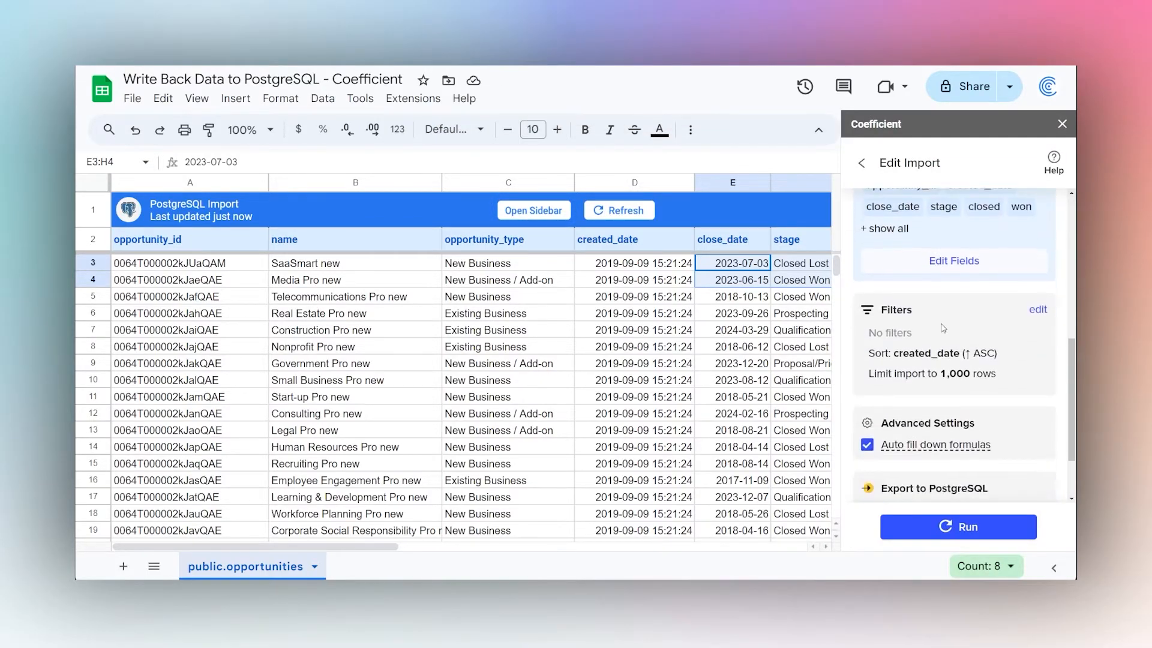
scroll(944, 329, "down", 2)
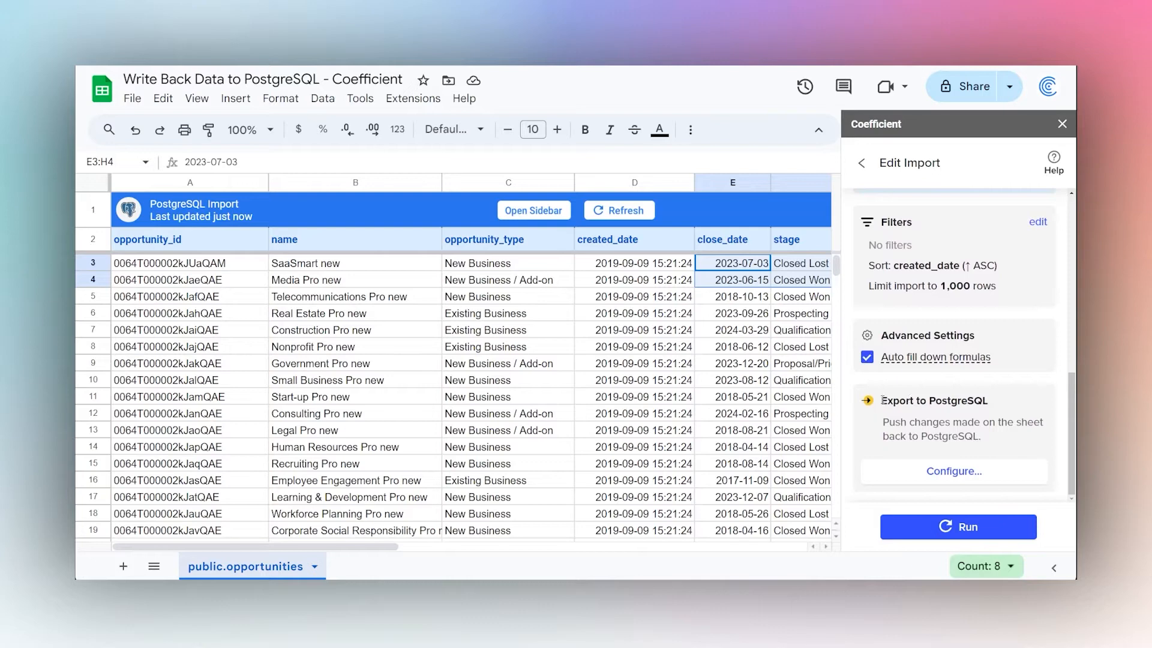
left_click_drag(882, 400, 1003, 406)
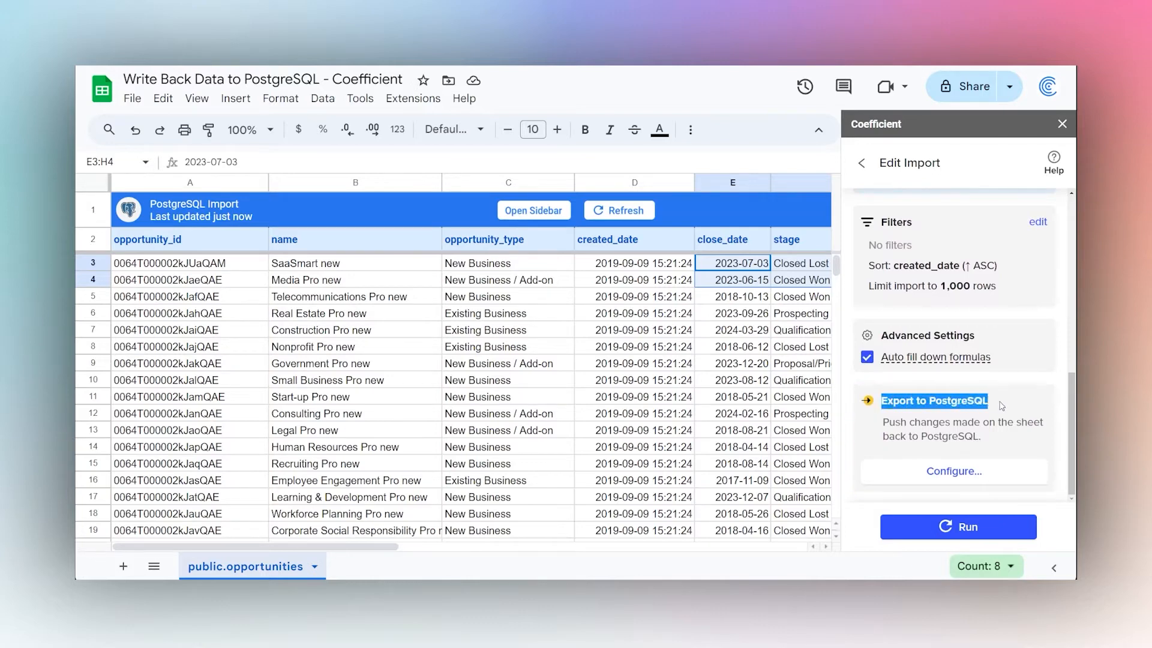
left_click(947, 474)
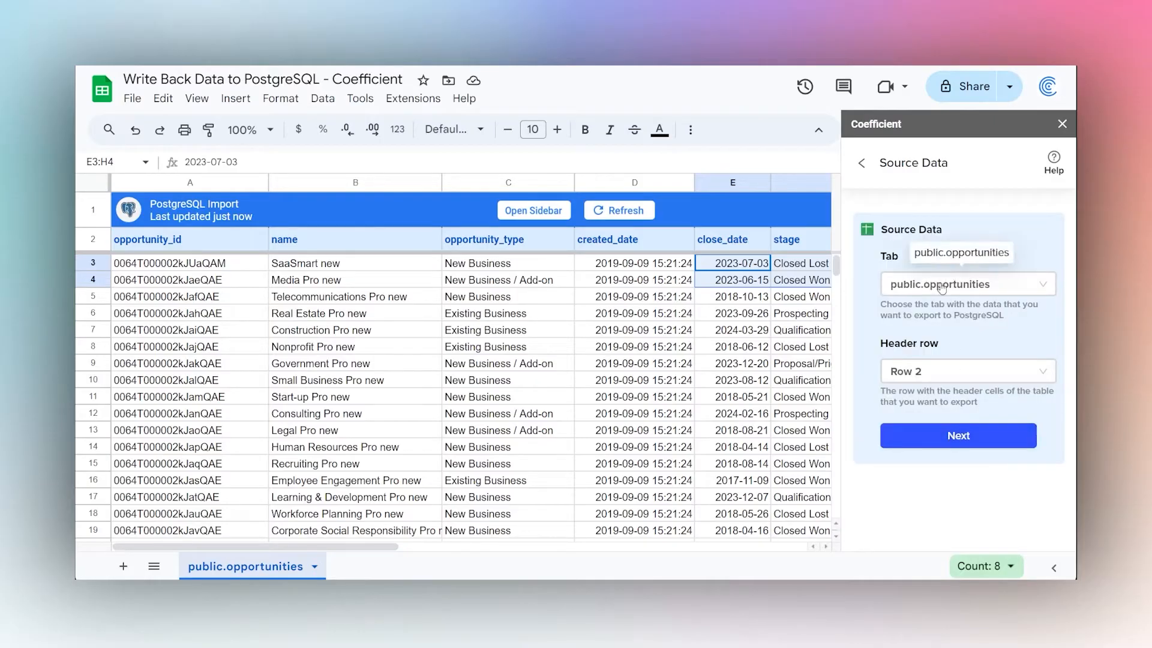
Step: Set the export's source data to the public.opportunities tab with Row 2 as the header row
left_click(942, 287)
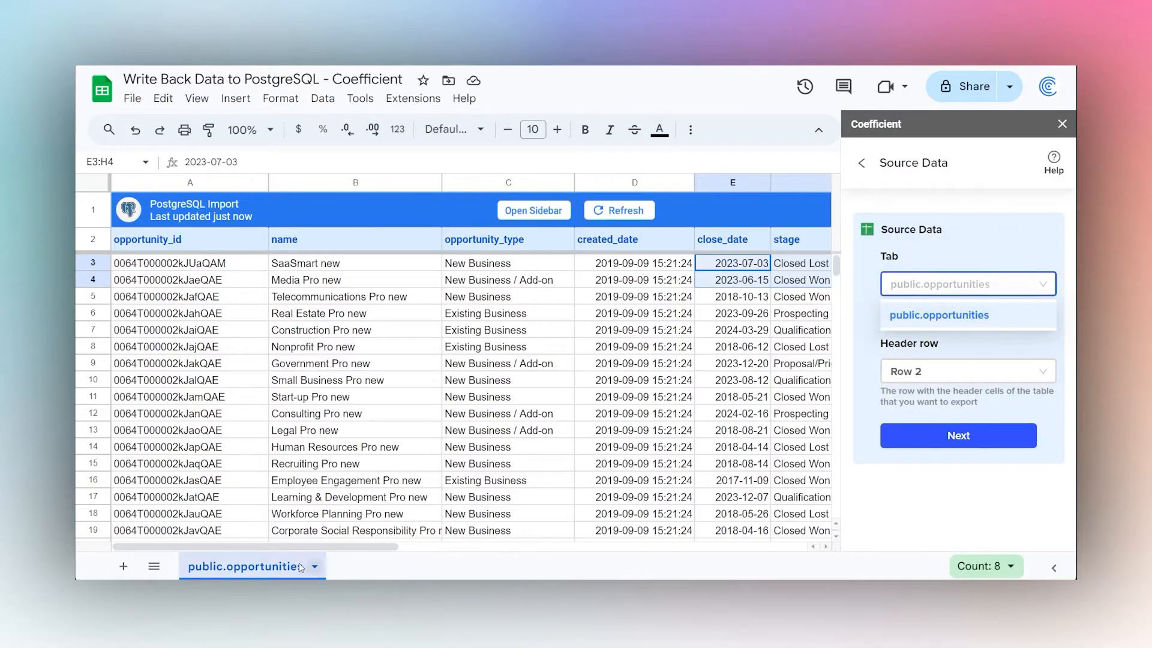
left_click(958, 315)
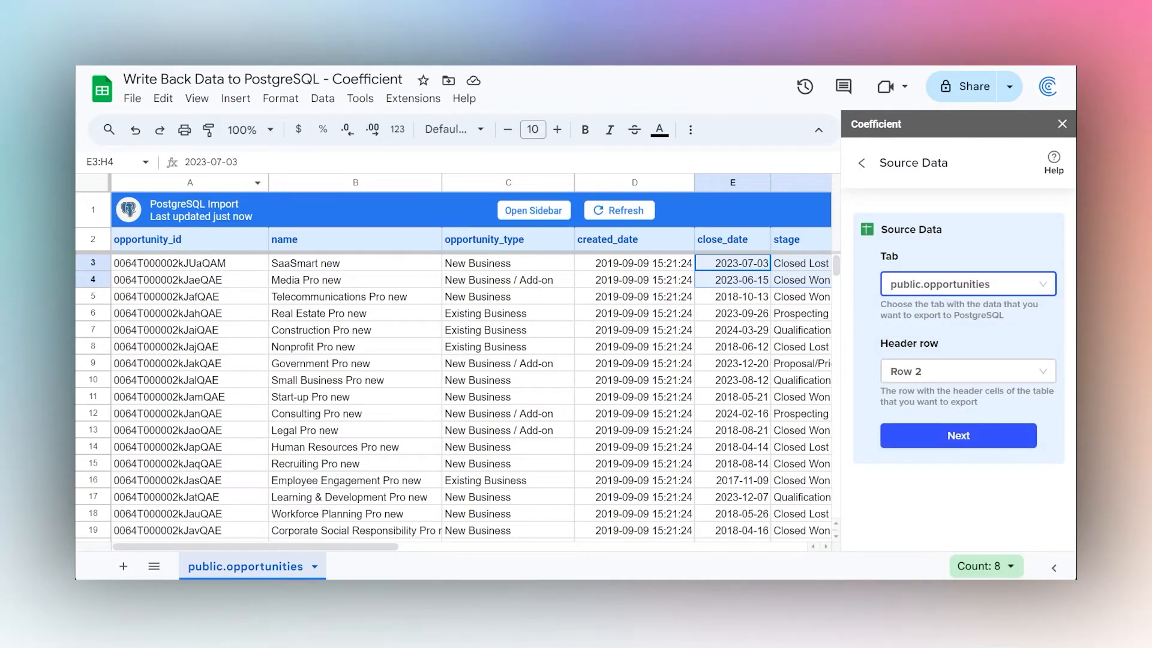
left_click(94, 240)
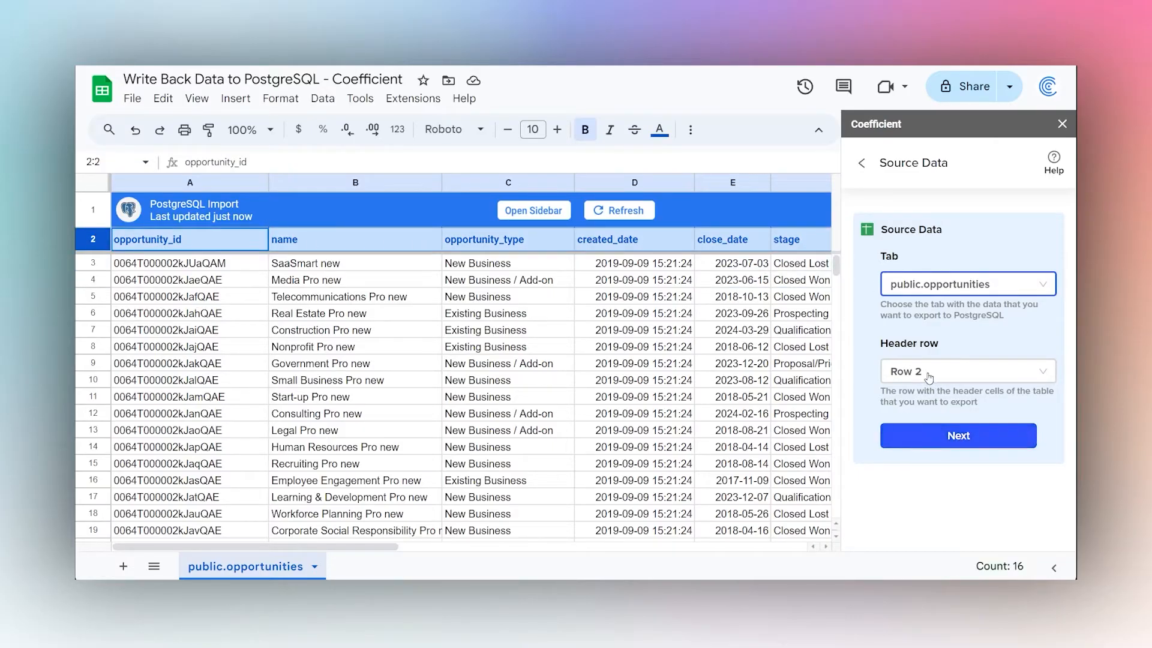
left_click(944, 447)
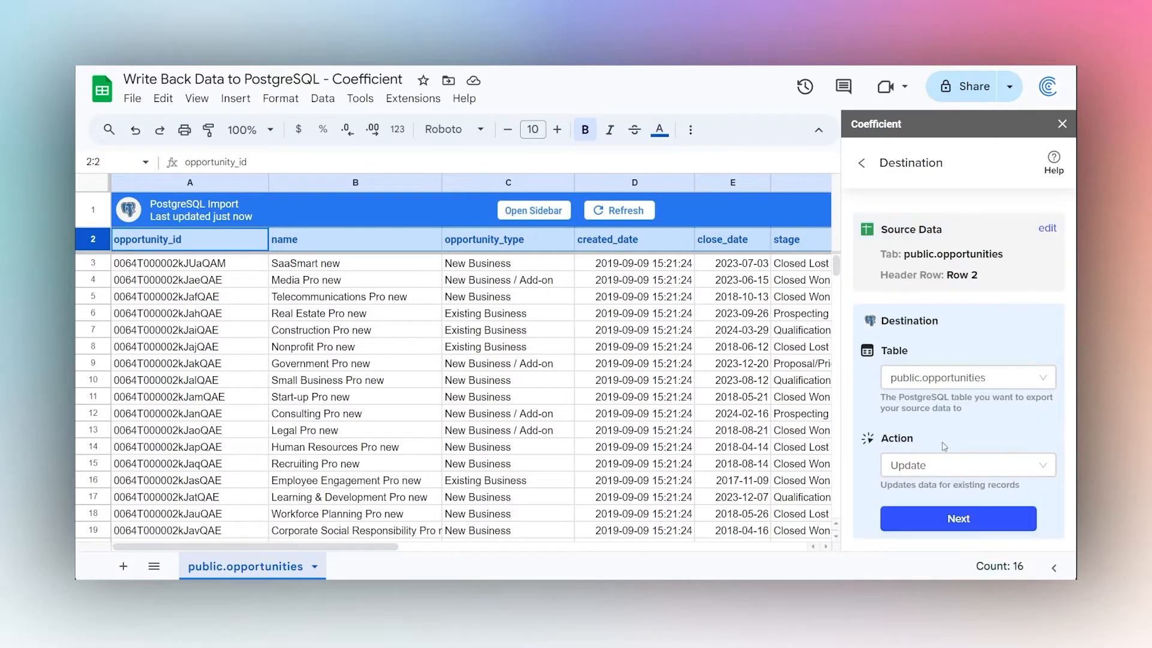
Step: Set the export destination to the public.opportunities table with the Update action
left_click(929, 378)
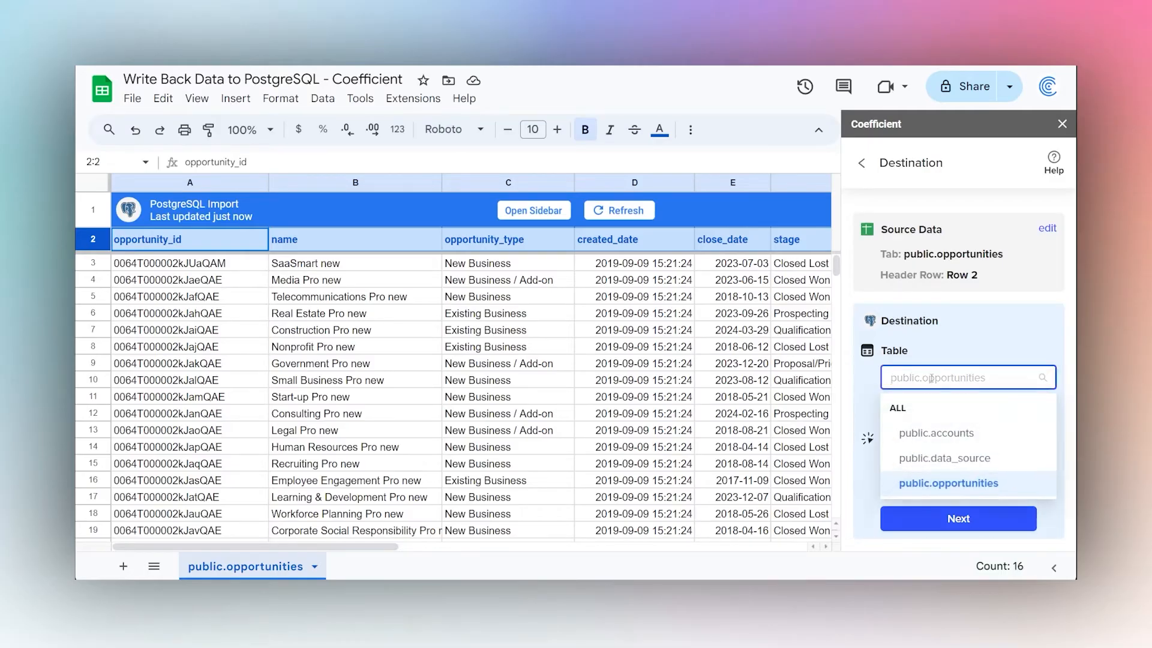
left_click(937, 489)
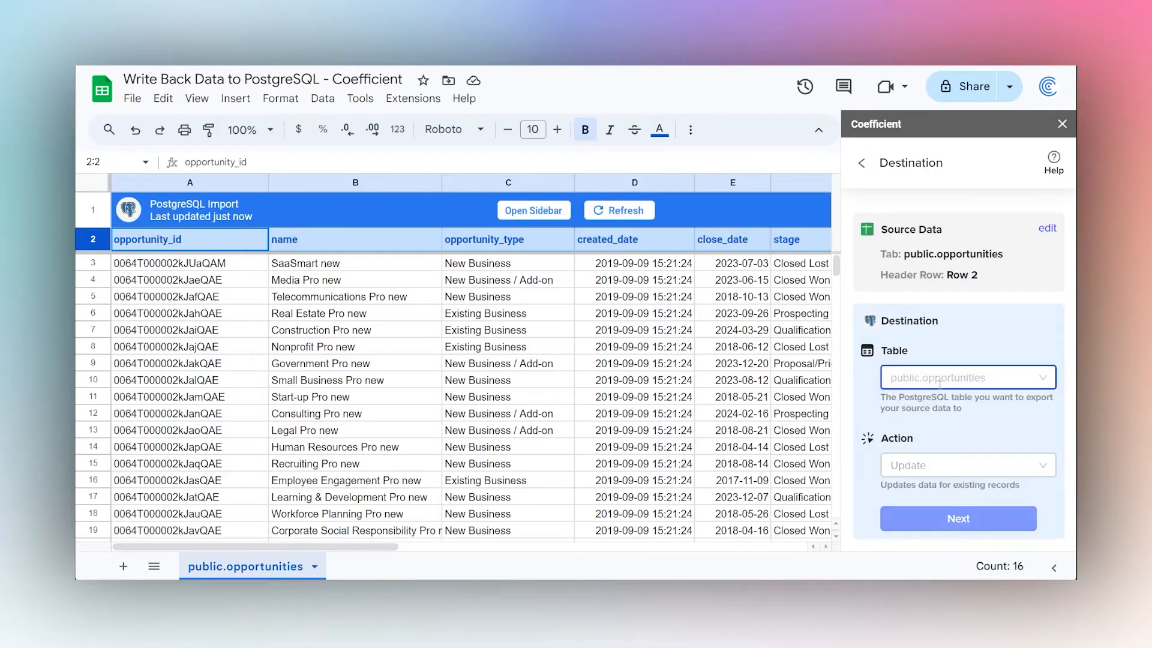
left_click(934, 468)
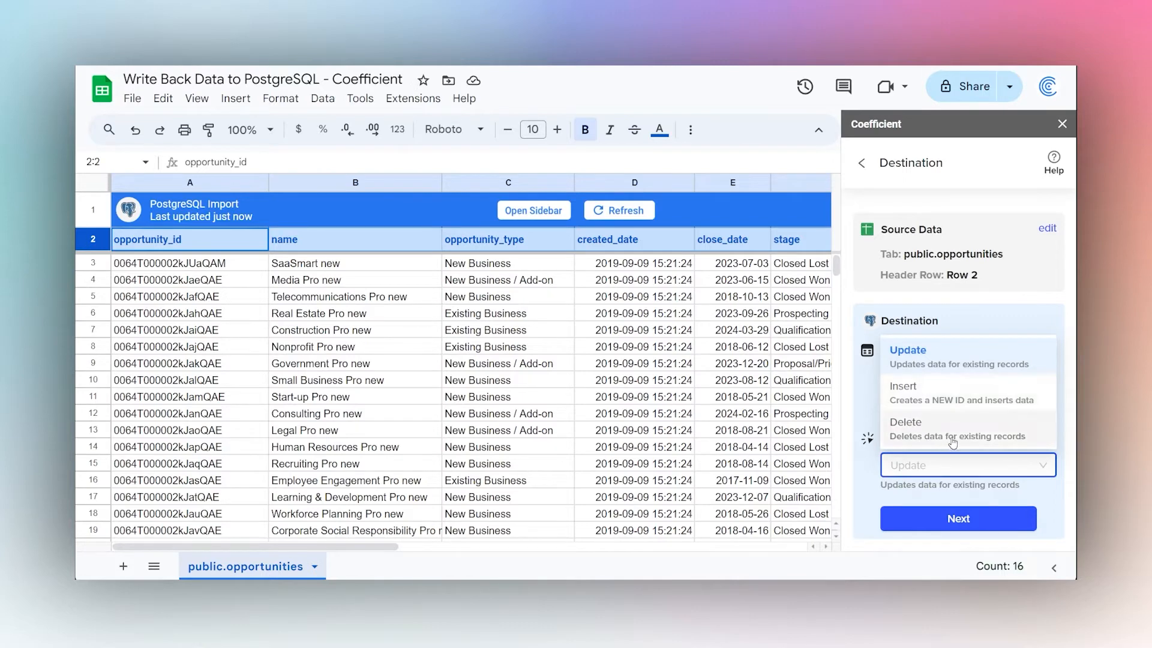
left_click(918, 356)
left_click(946, 515)
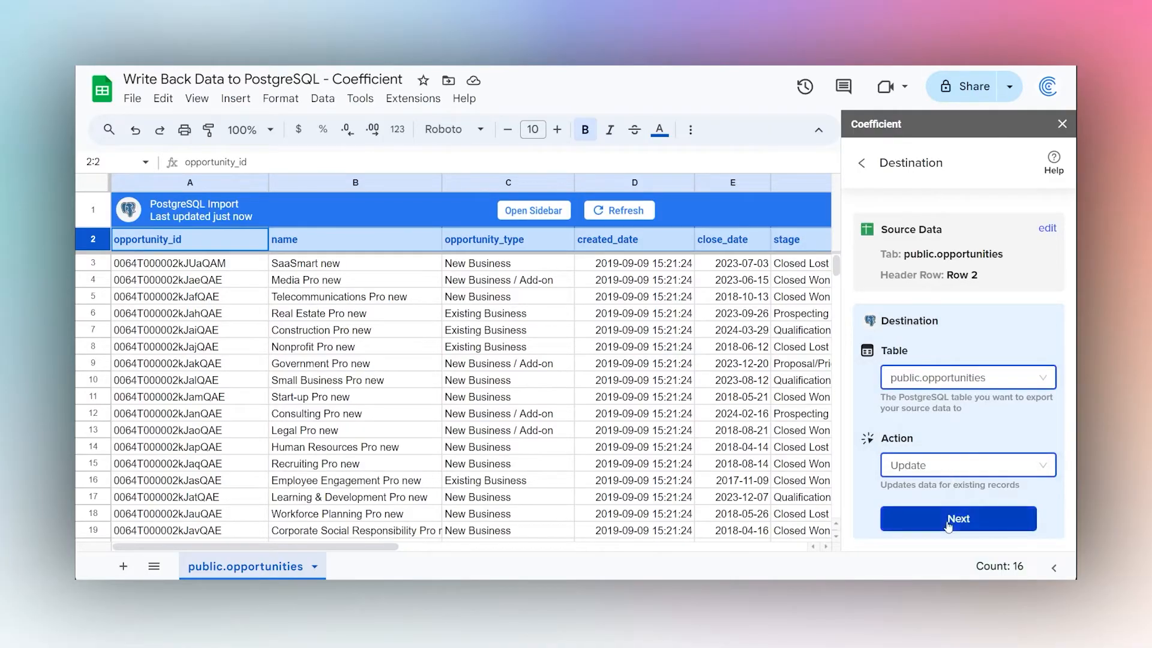
Step: Review the field mappings from opportunity_id to owner_last_name and save them with all fields included
scroll(986, 381, "down", 2)
scroll(986, 382, "down", 3)
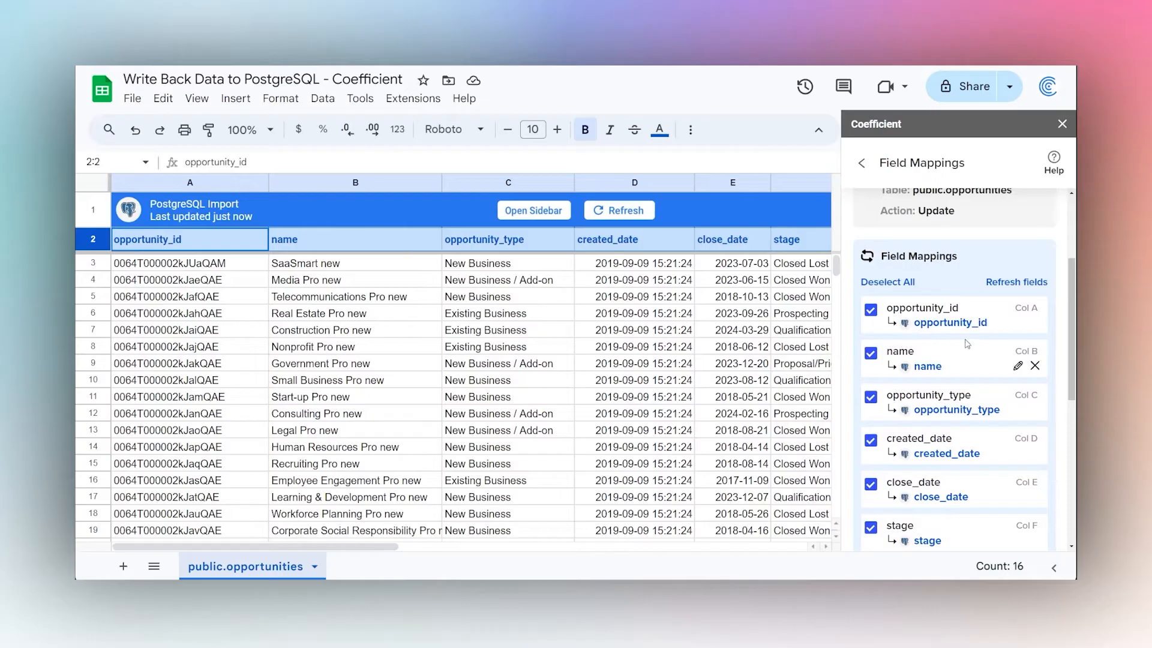
scroll(963, 360, "down", 6)
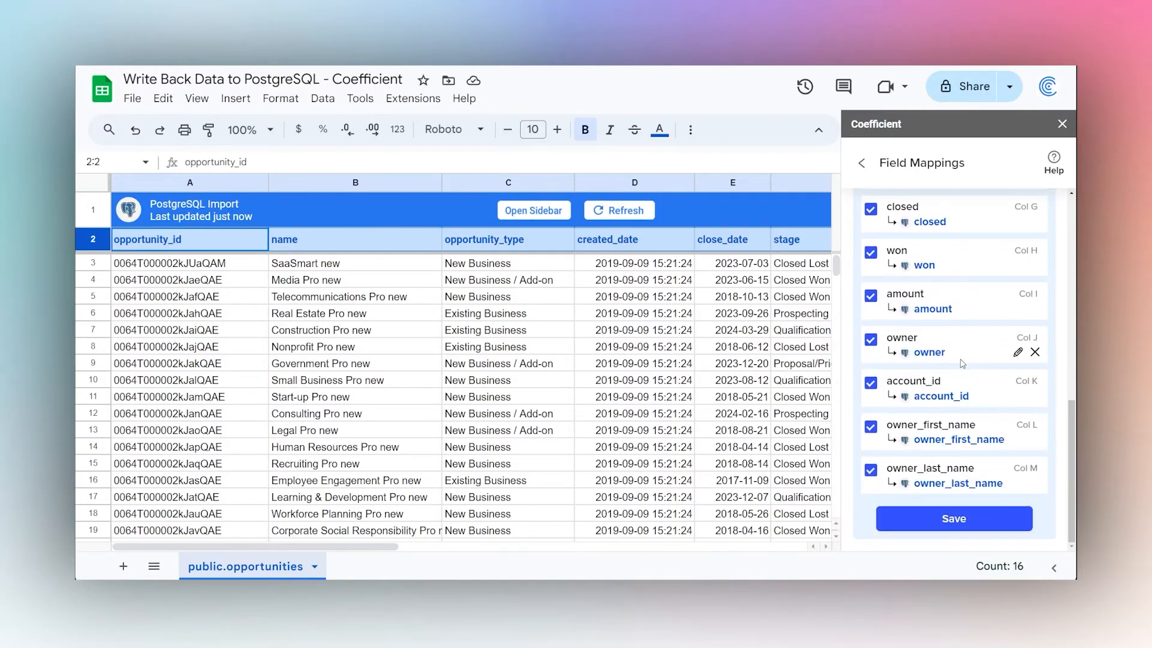
left_click(950, 519)
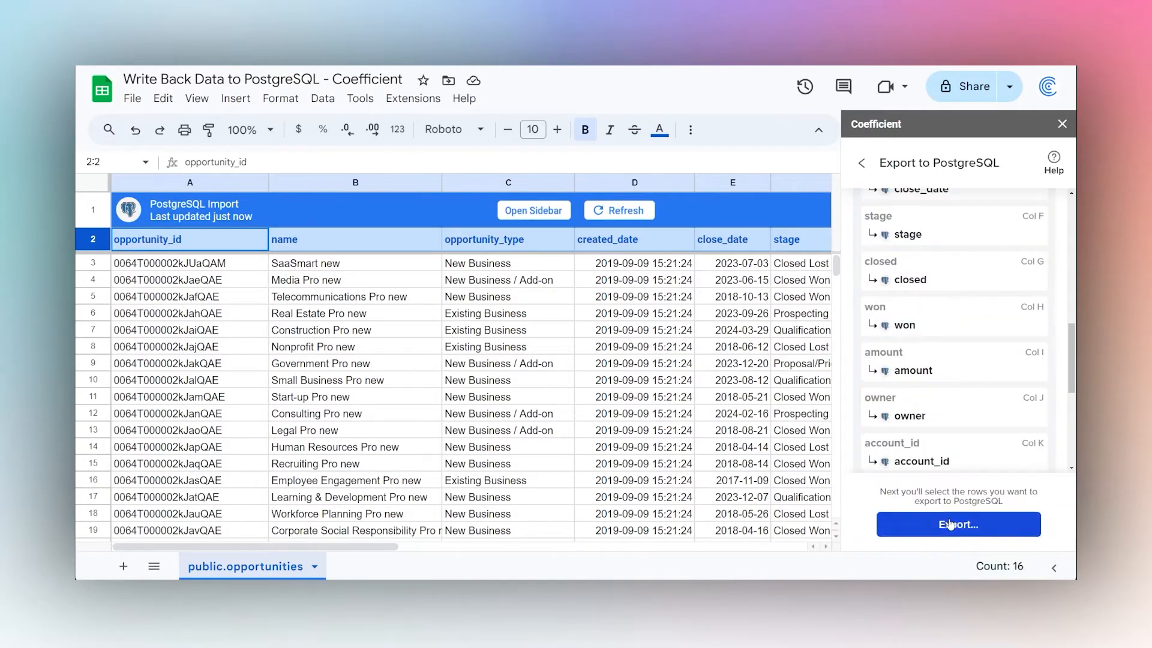
Step: Start the export to PostgreSQL and limit the update to specific rows on the sheet
scroll(978, 381, "down", 5)
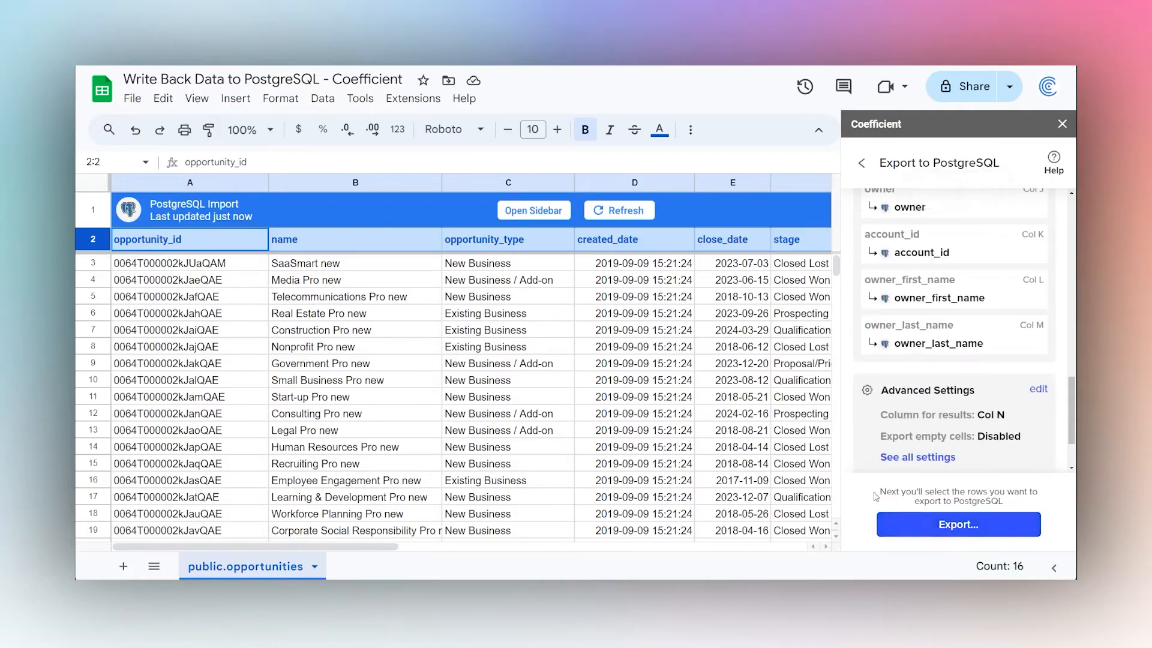
left_click_drag(879, 496, 1002, 501)
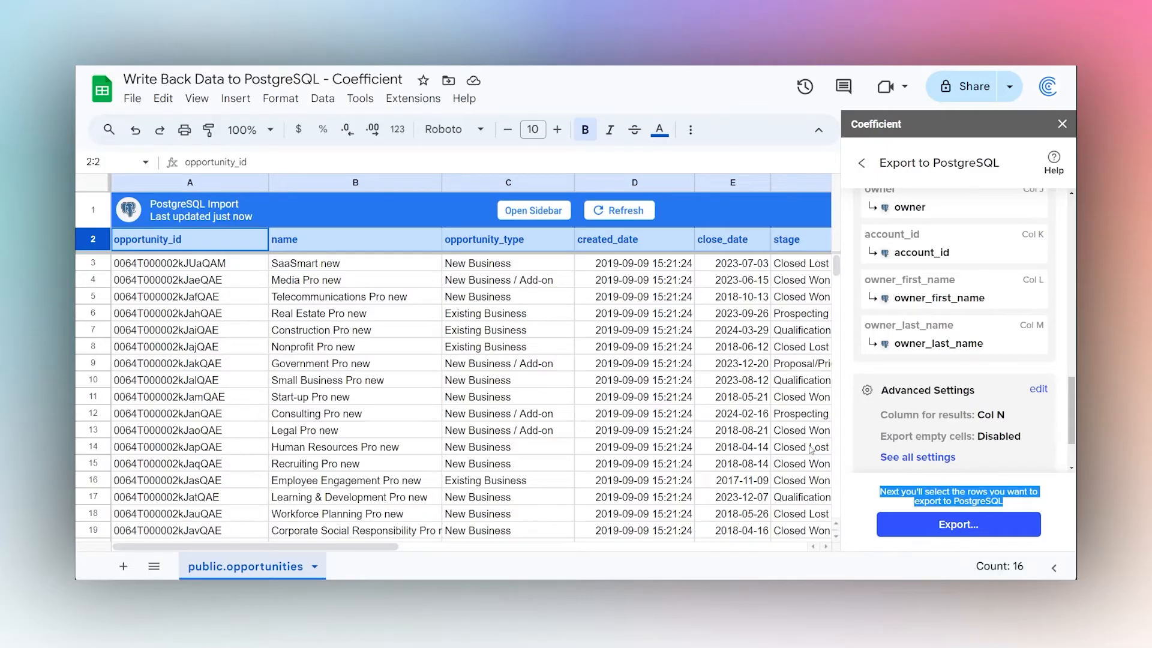
left_click(958, 525)
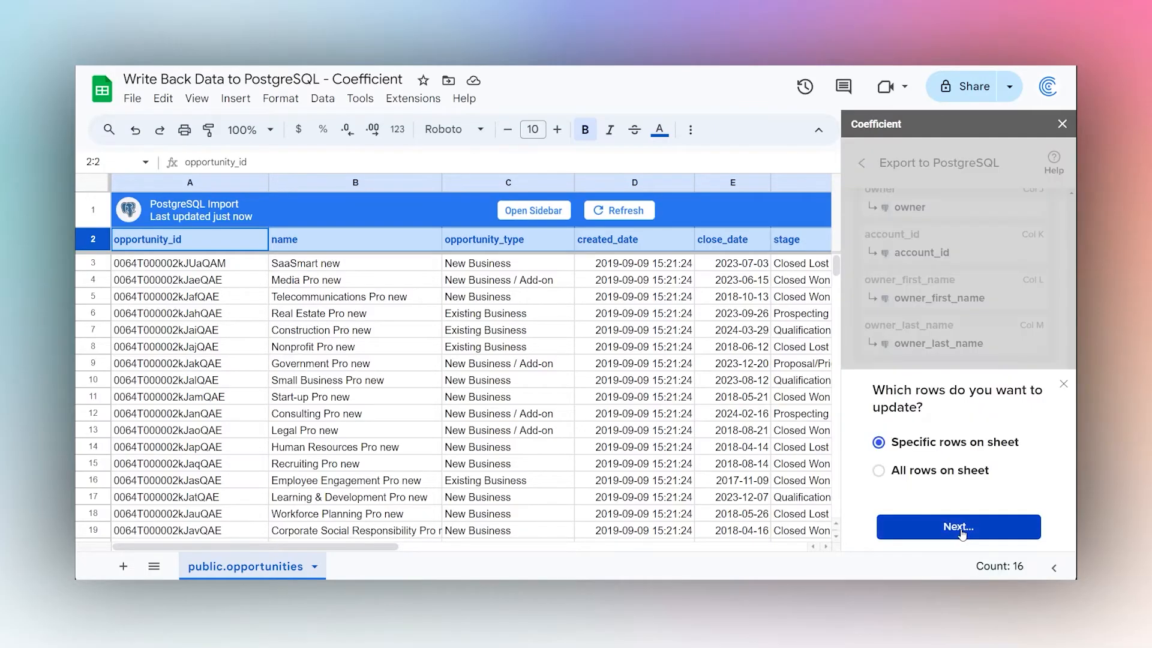
left_click(880, 473)
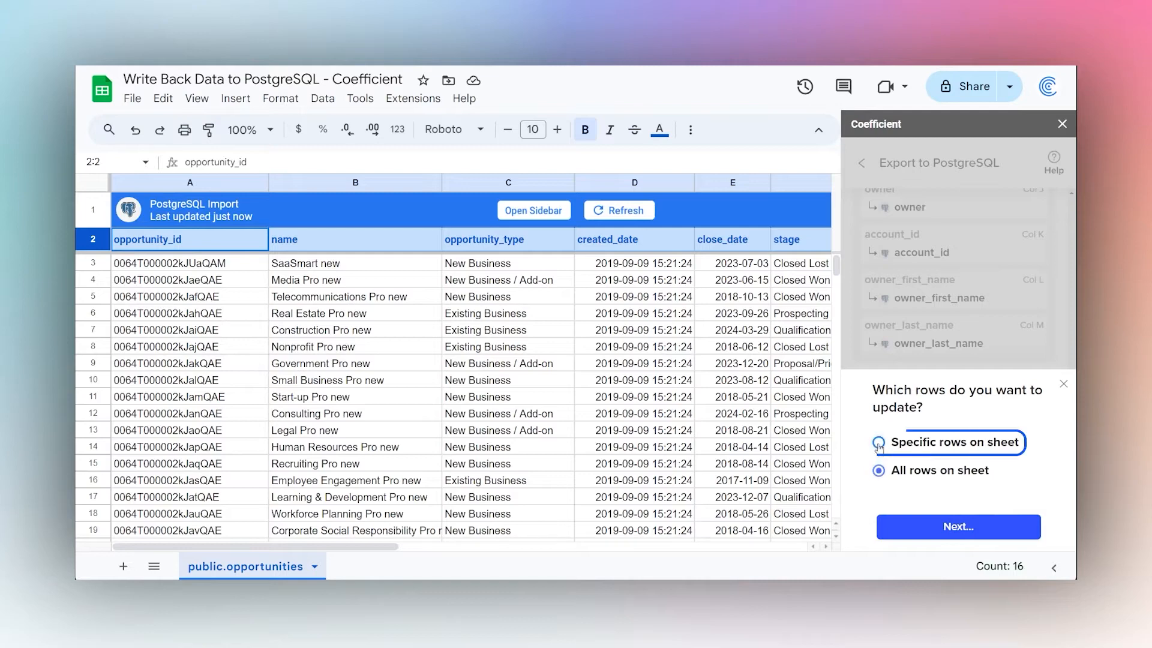
left_click(879, 443)
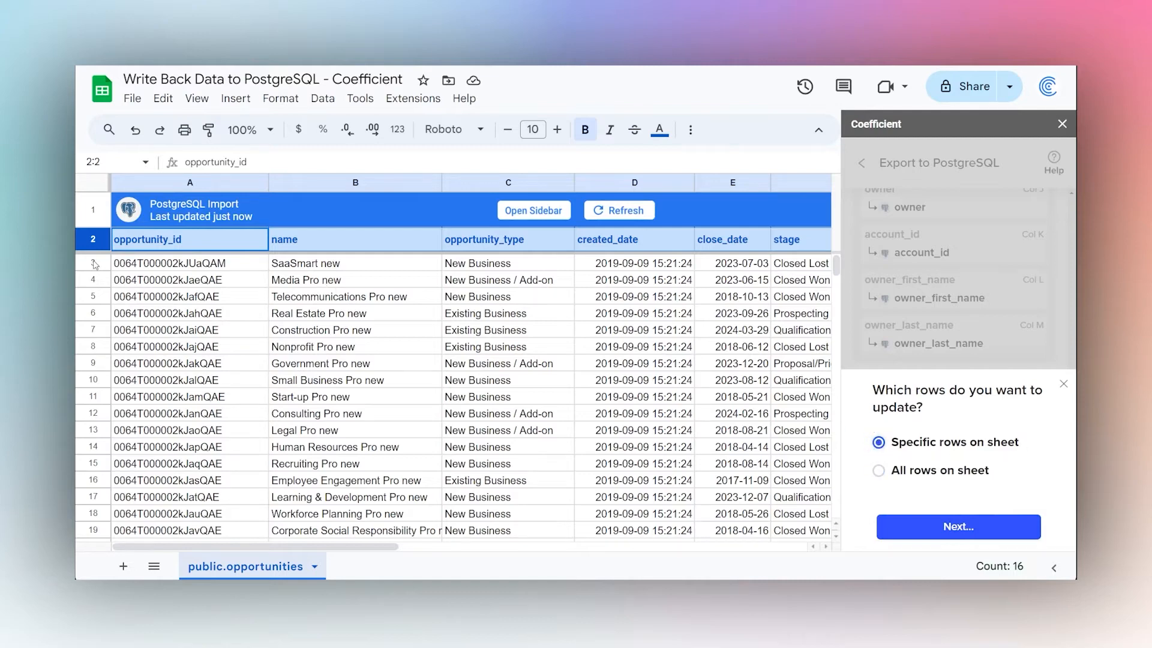
left_click_drag(93, 264, 93, 278)
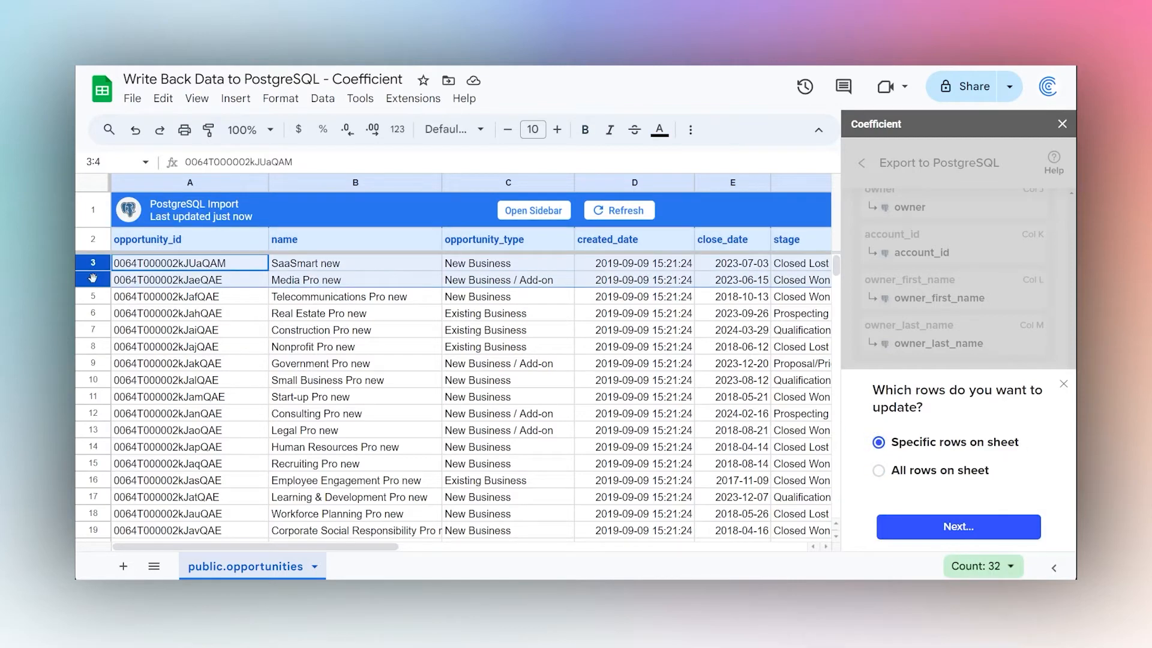
left_click(916, 527)
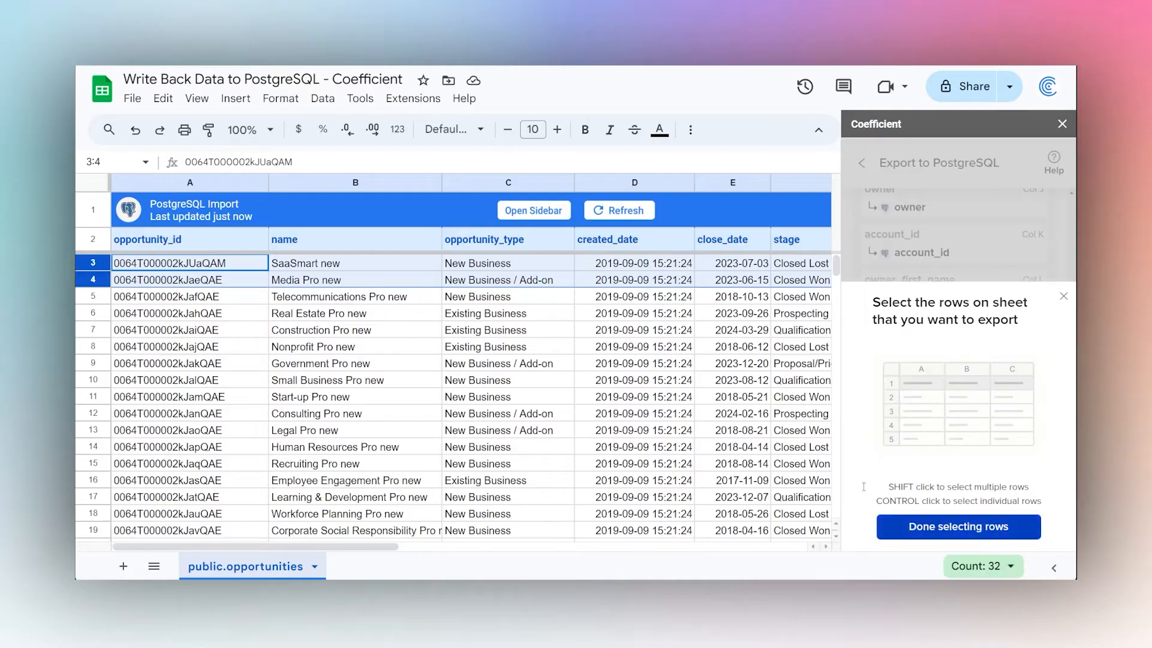
Step: Select rows 3 and 4 as the rows to export and finish the row selection
left_click(95, 264)
key("Down")
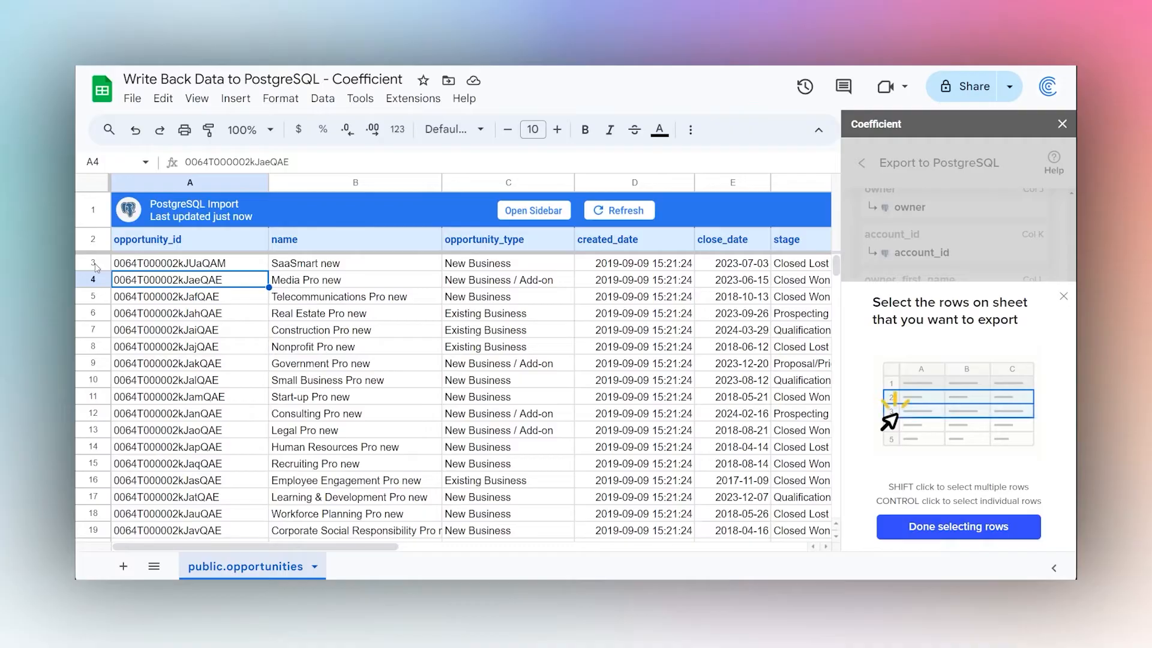
left_click_drag(95, 267, 93, 278)
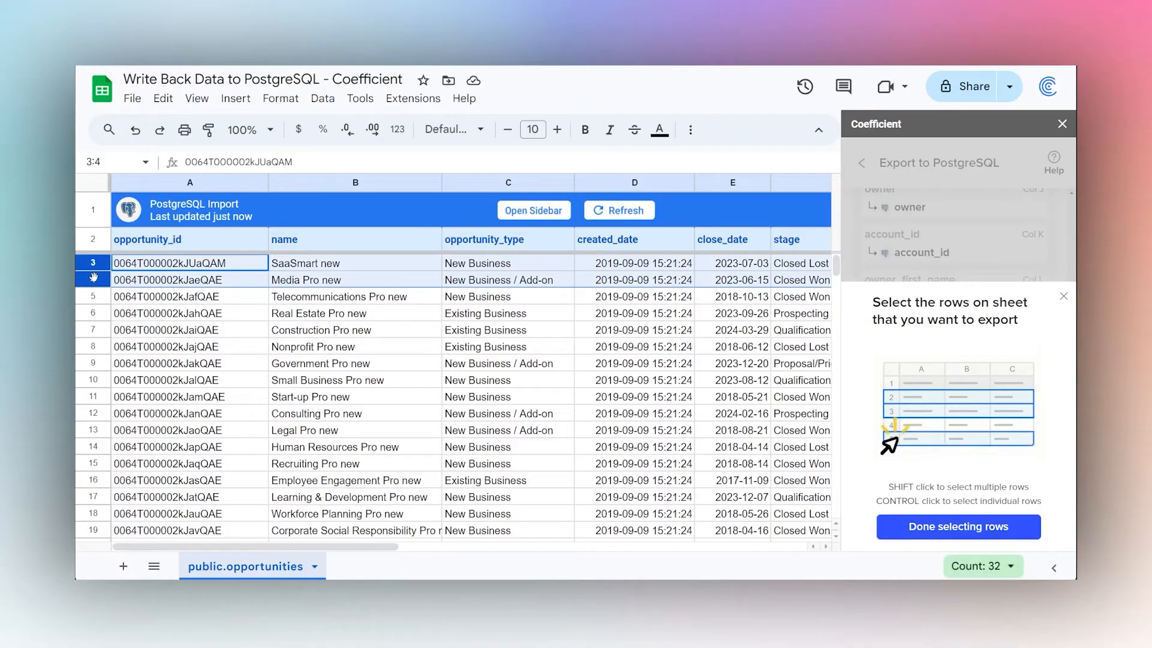
left_click(931, 528)
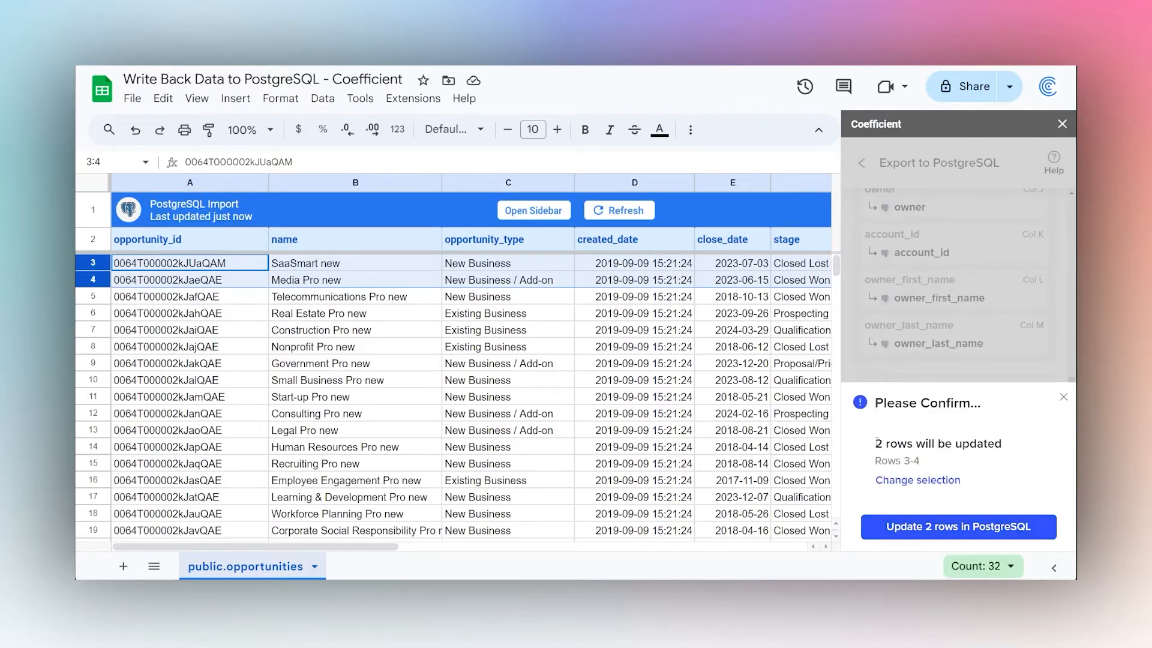
Step: Confirm the update of rows 3-4 in PostgreSQL and finish the export
left_click_drag(878, 443, 1010, 451)
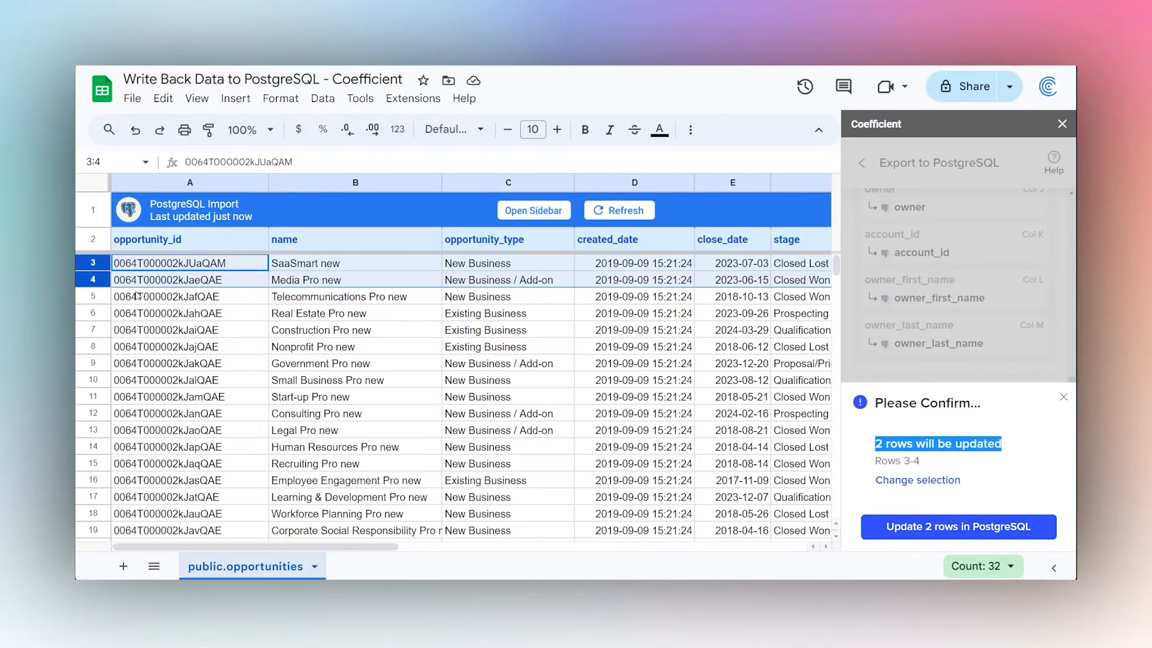
left_click(973, 528)
left_click(973, 528)
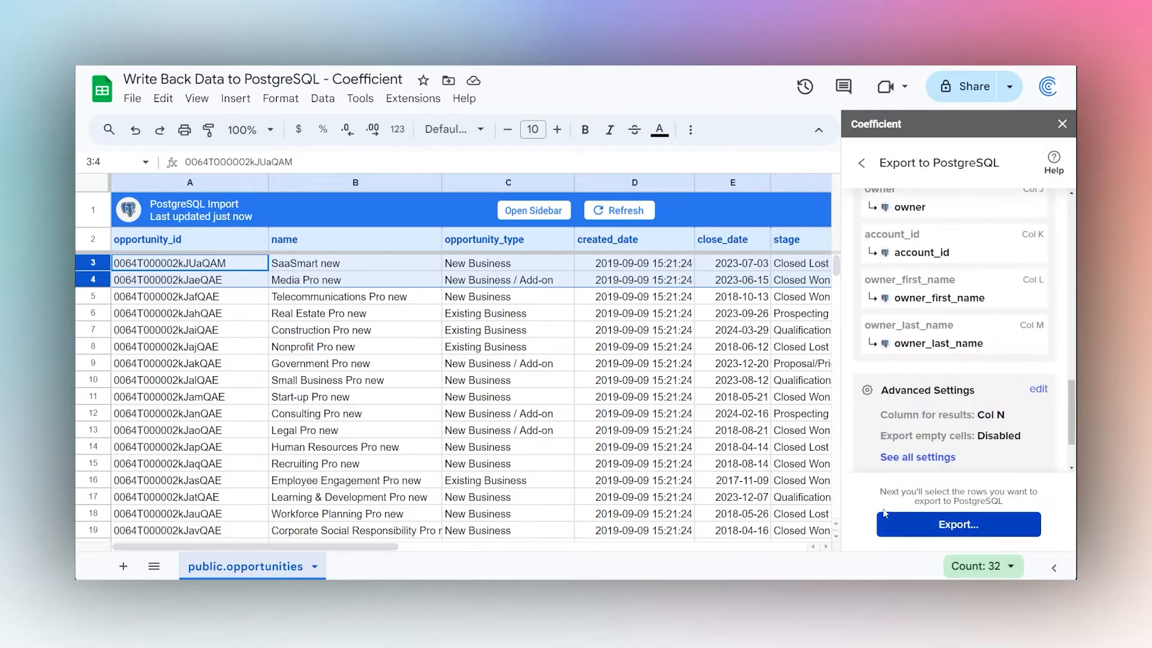
Step: Examine the export results for rows 3 and 4 in the Record ID, Result and Timestamp columns
left_click_drag(354, 546, 786, 576)
left_click_drag(565, 263, 777, 293)
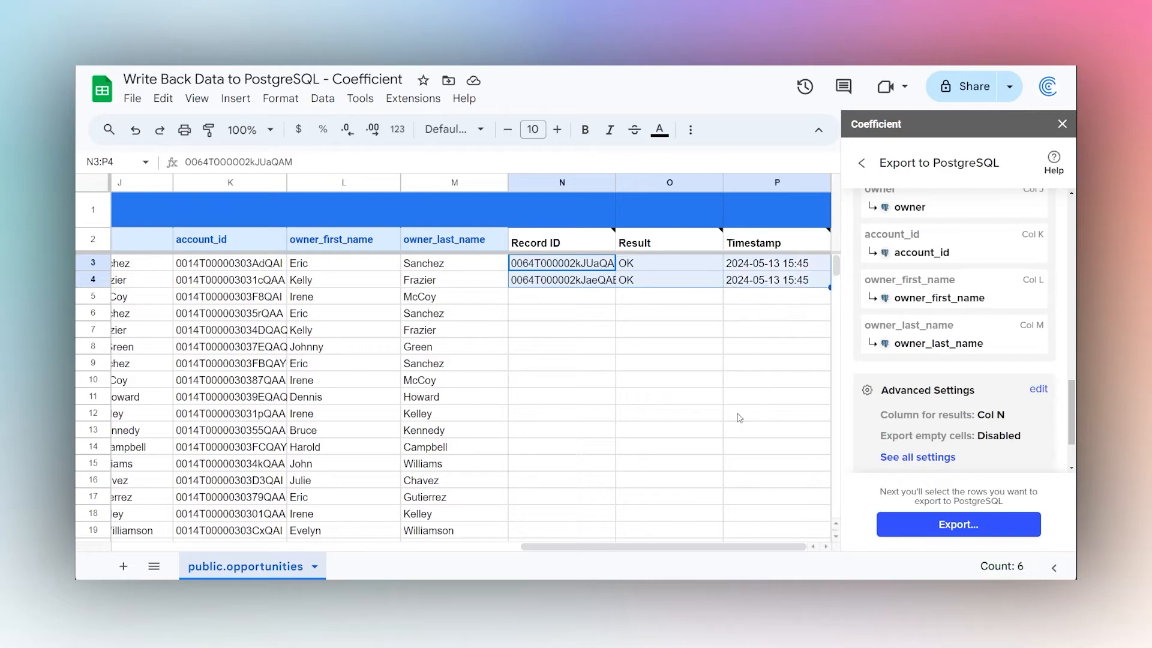
left_click_drag(703, 545, 325, 550)
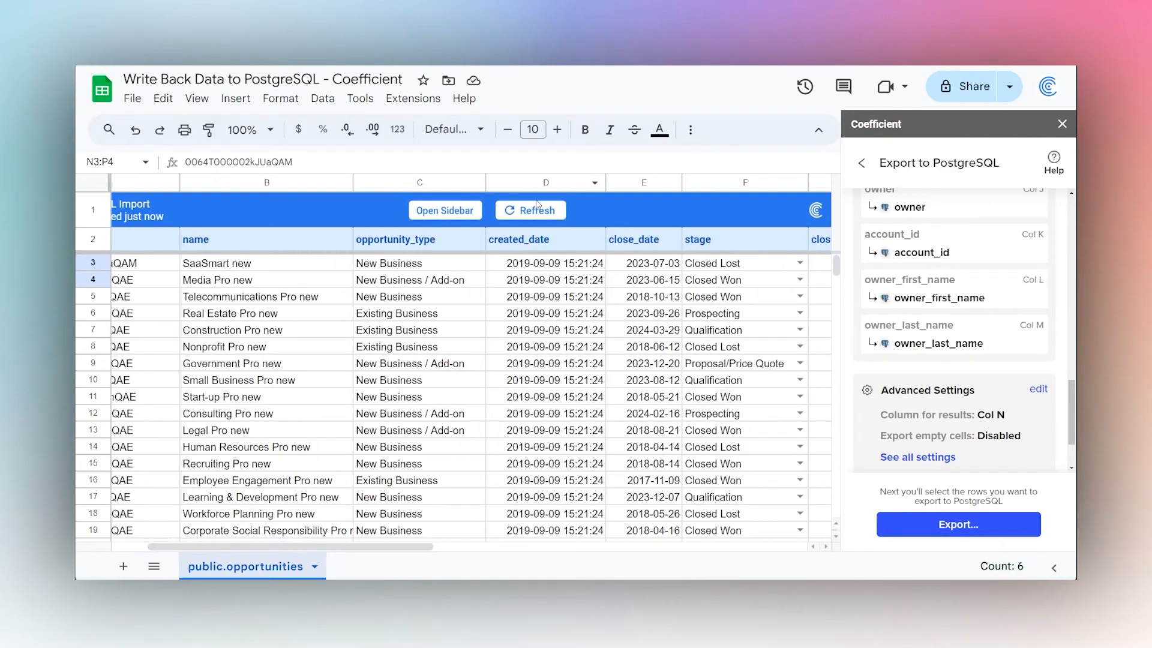
Step: Highlight the stage through amount cells of rows 3 and 4, and refresh the PostgreSQL import
left_click(710, 270)
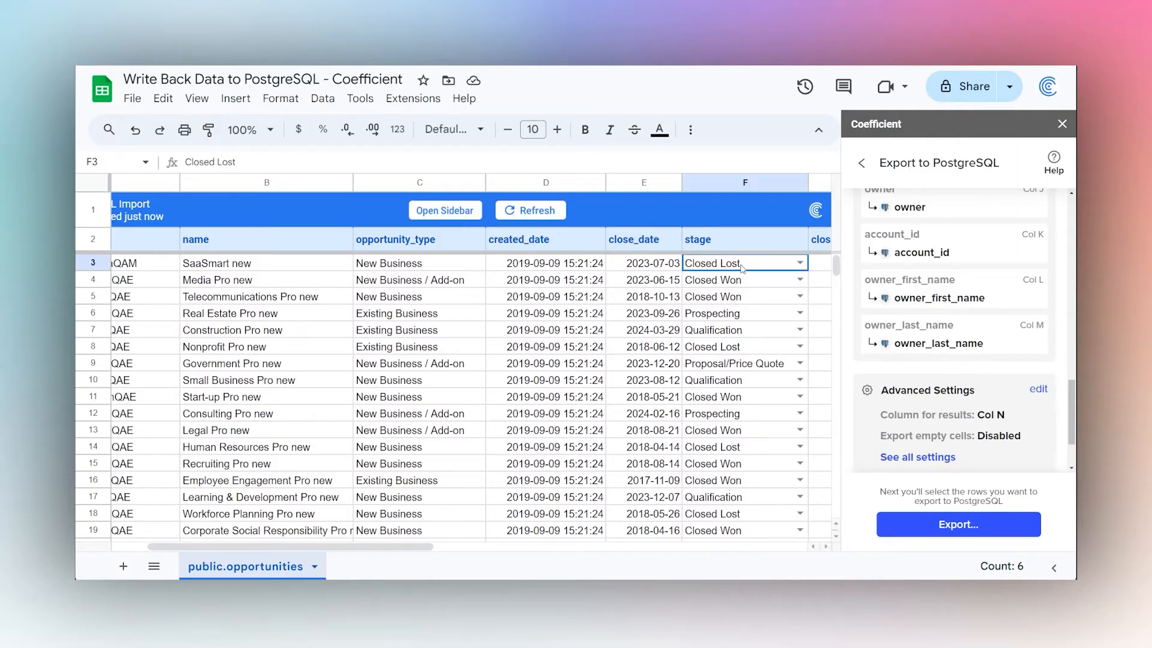
left_click_drag(288, 547, 360, 546)
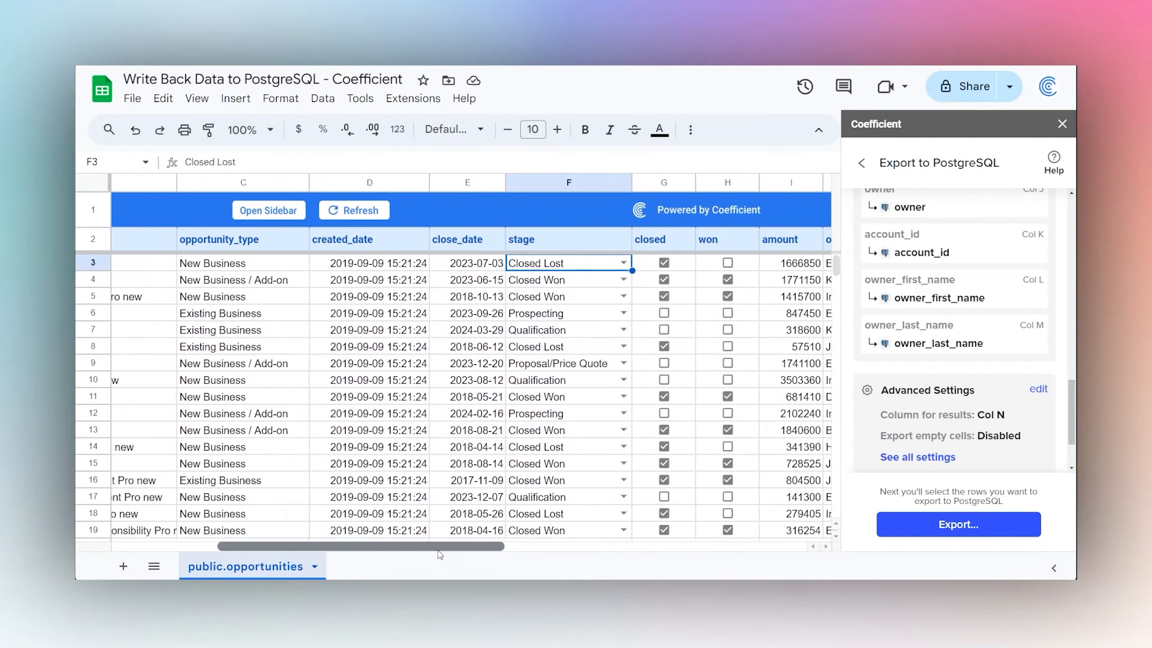
key("shift+Down")
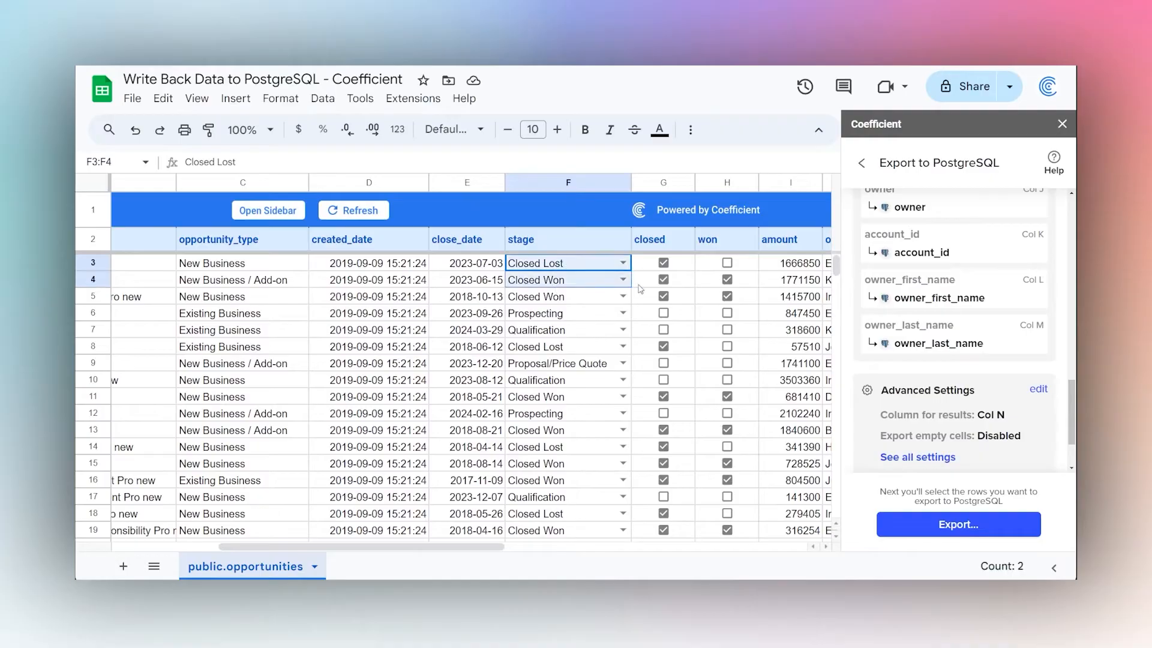
key("shift+Right")
key("shift+Right")
key("shift+Right")
left_click(357, 214)
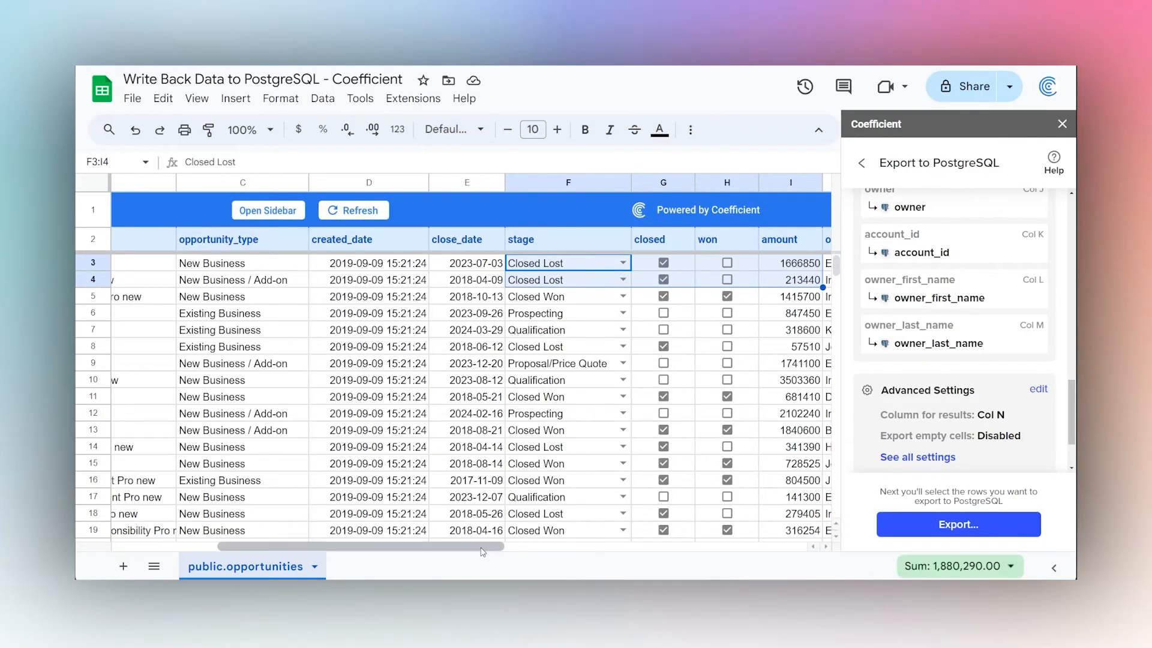
Step: Check the stage, close_date and amount values of the first refreshed opportunity rows
left_click_drag(490, 547, 473, 547)
left_click_drag(592, 264, 818, 267)
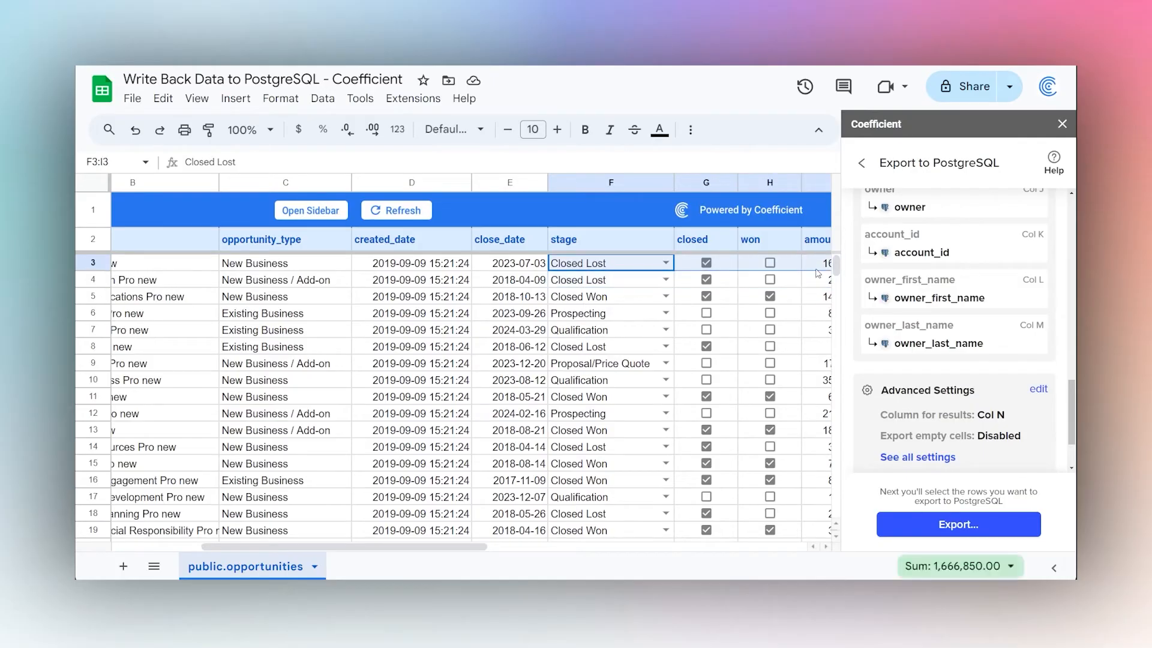
left_click(498, 267)
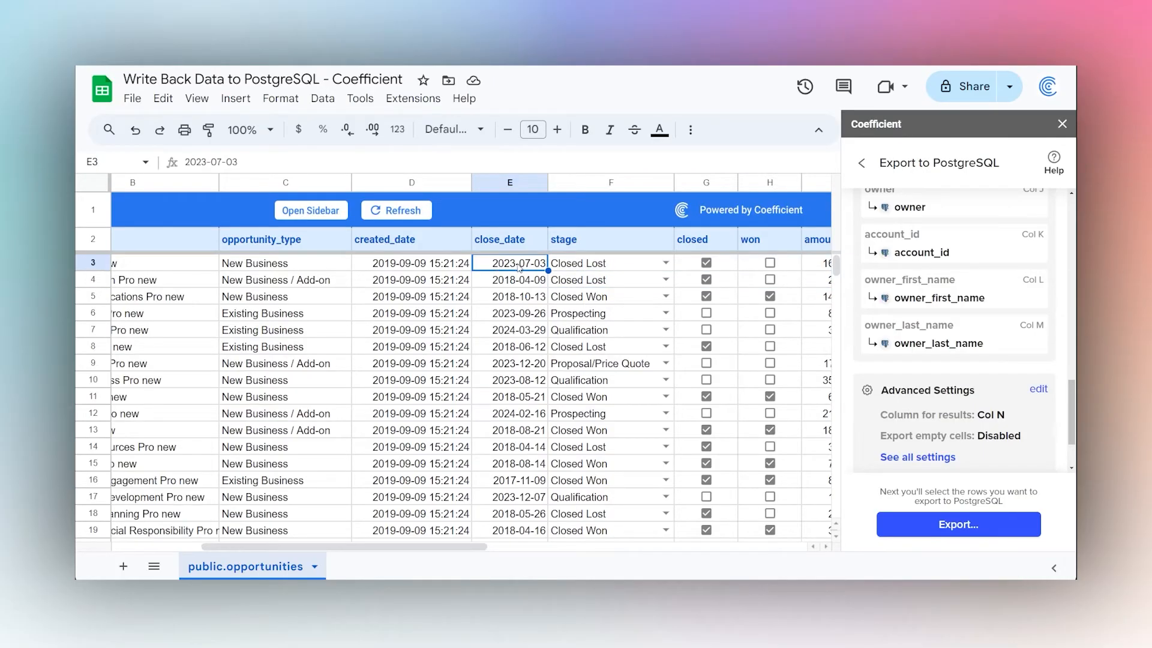
left_click(590, 282)
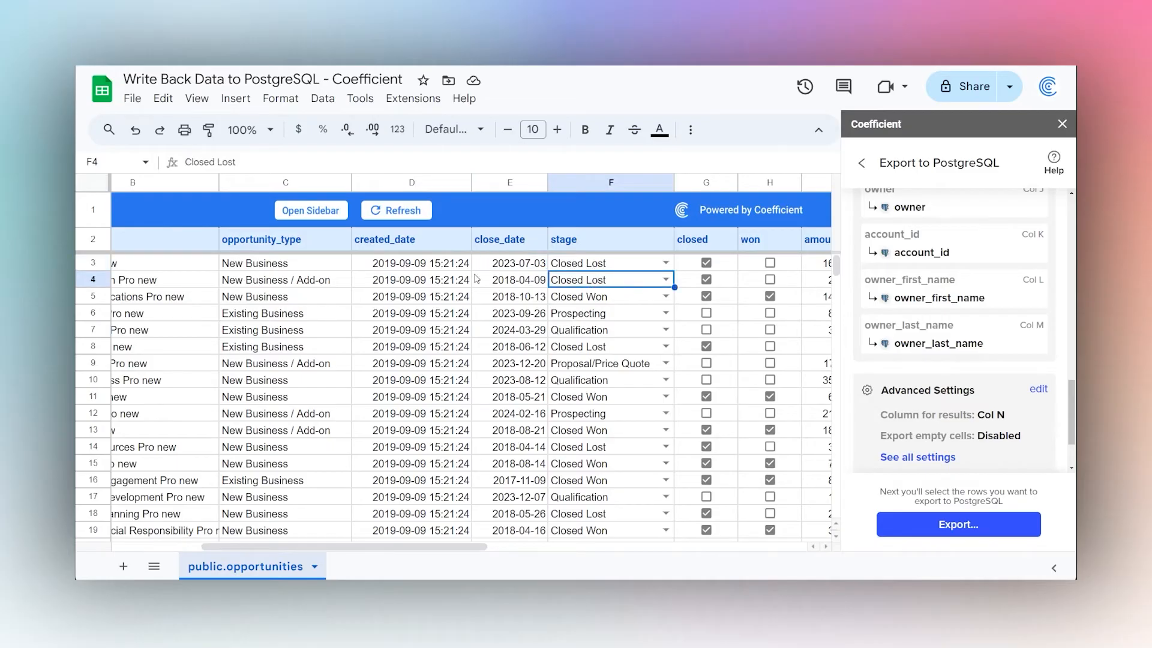
left_click_drag(421, 547, 309, 549)
Step: Open the saved public.opportunities export and change its destination action to Delete
left_click(862, 163)
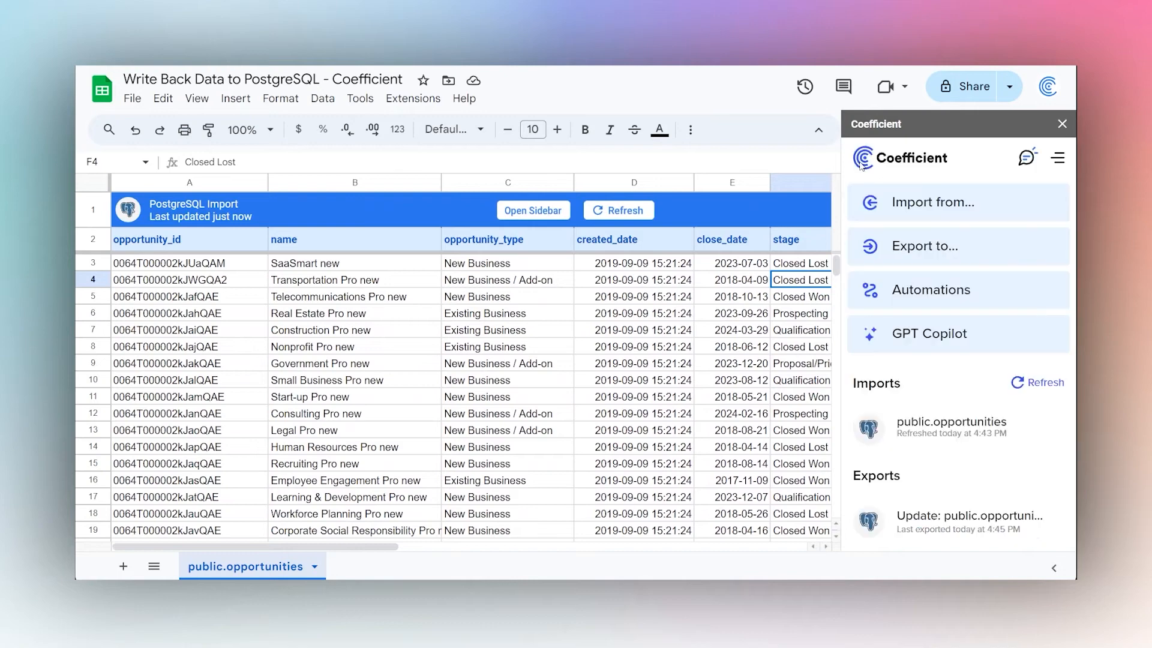
left_click(966, 534)
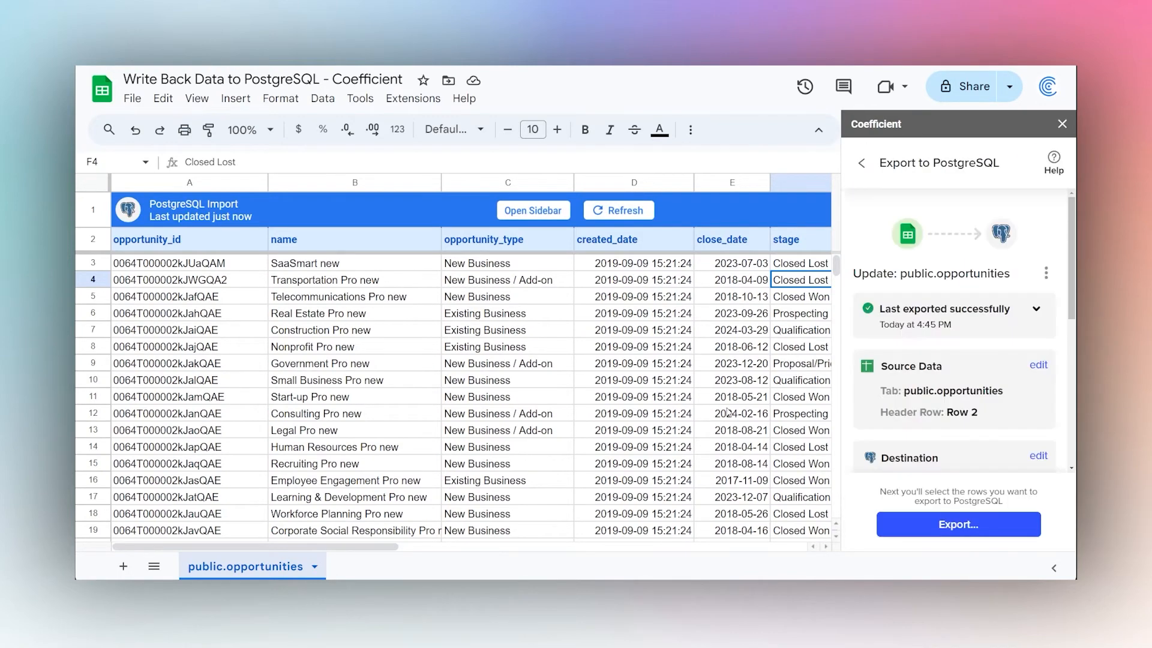
scroll(978, 399, "down", 2)
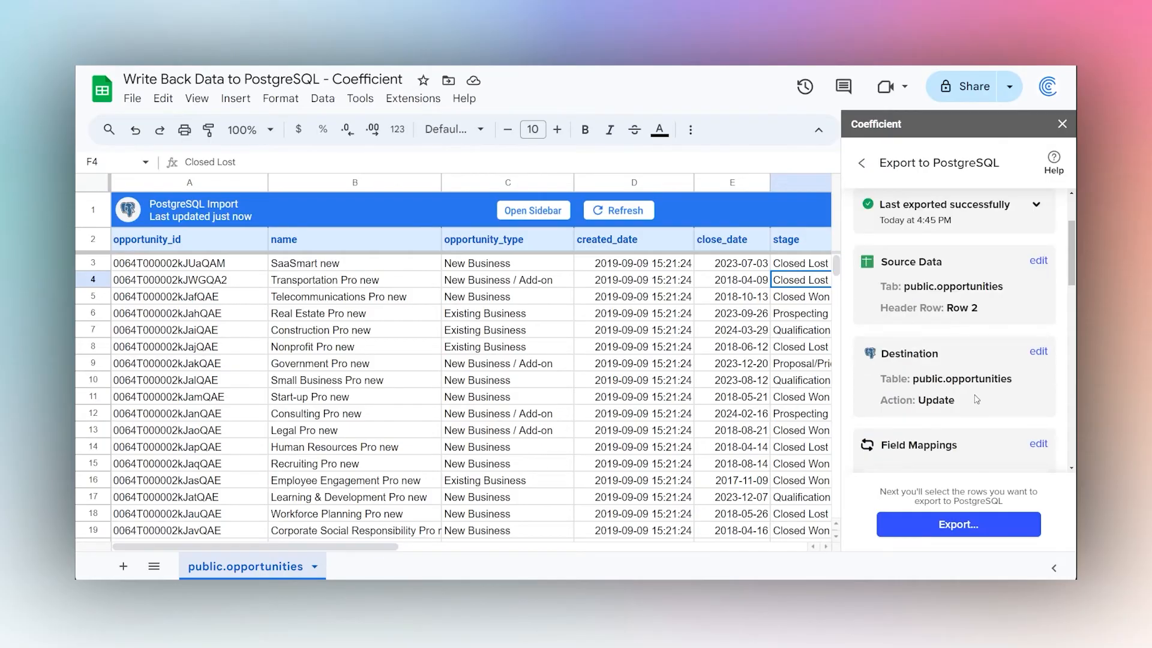
left_click(1038, 355)
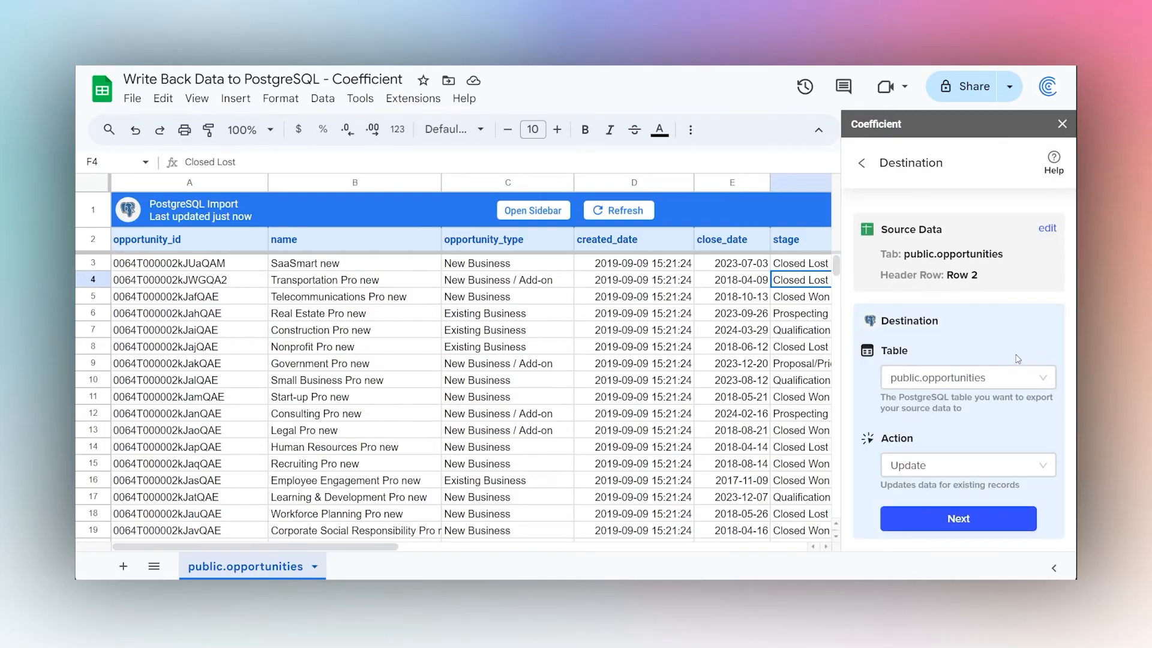
left_click(922, 468)
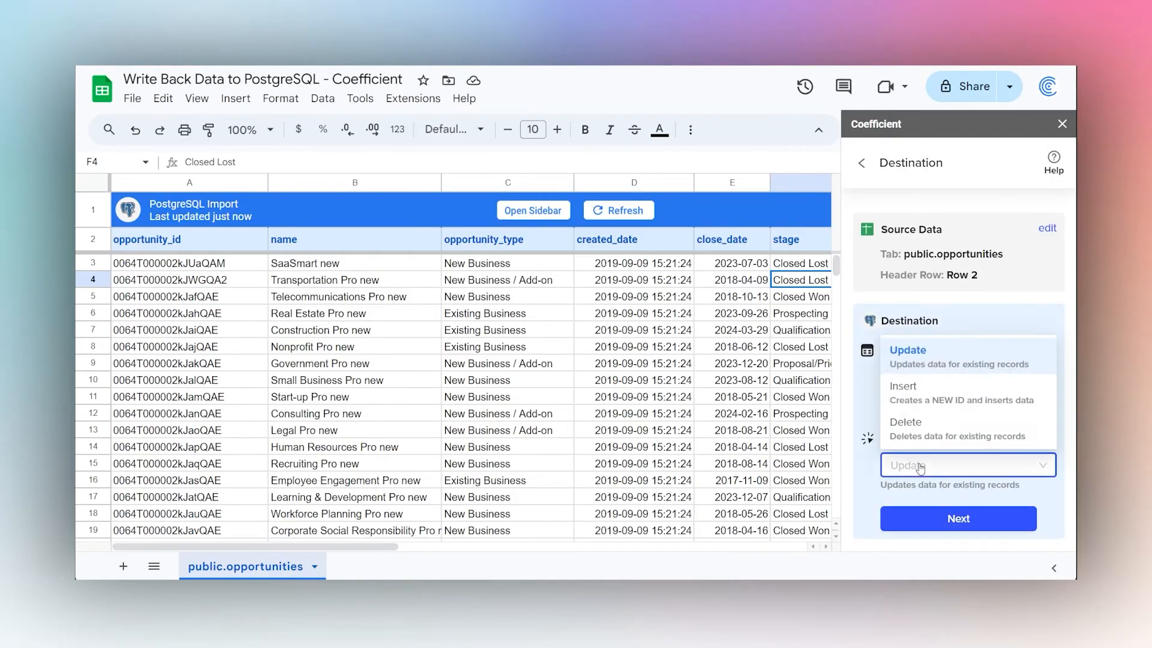
left_click(927, 432)
left_click(938, 515)
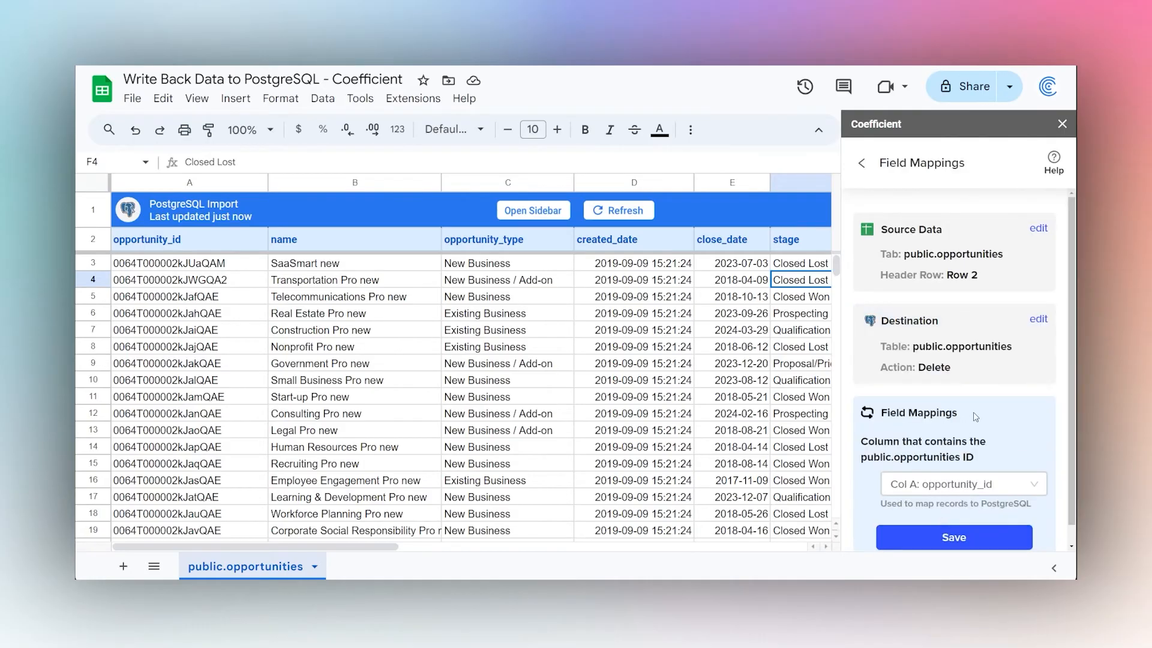
Step: Save the field mappings with Col A: opportunity_id as the record ID column, and review the export settings
scroll(977, 413, "down", 1)
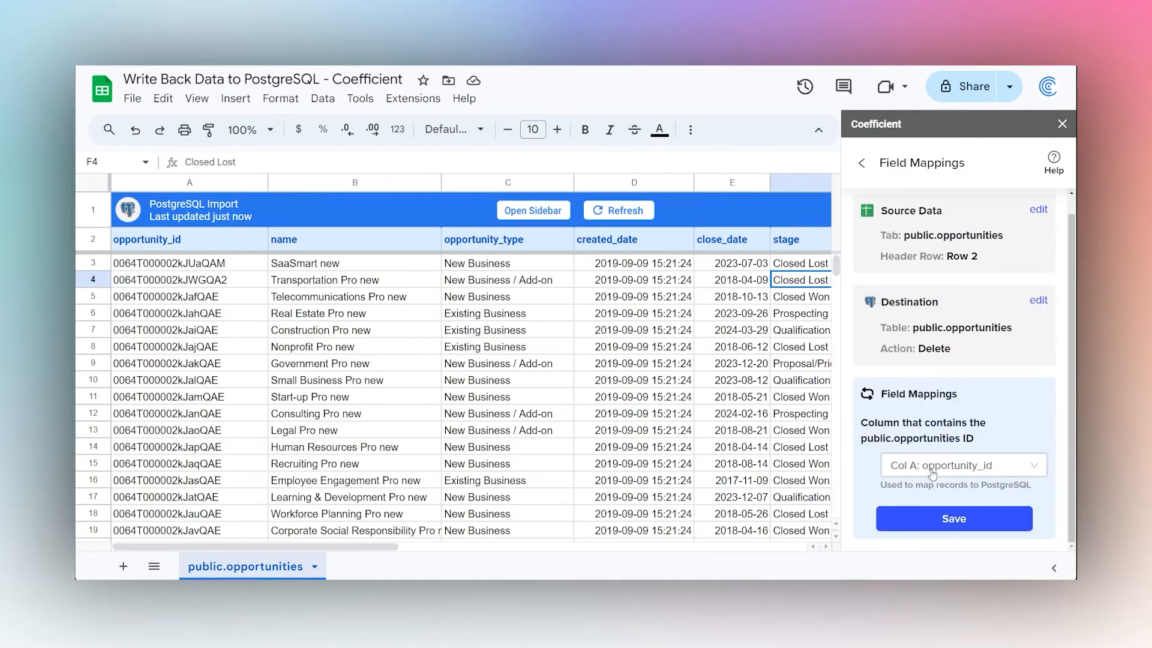
left_click(931, 517)
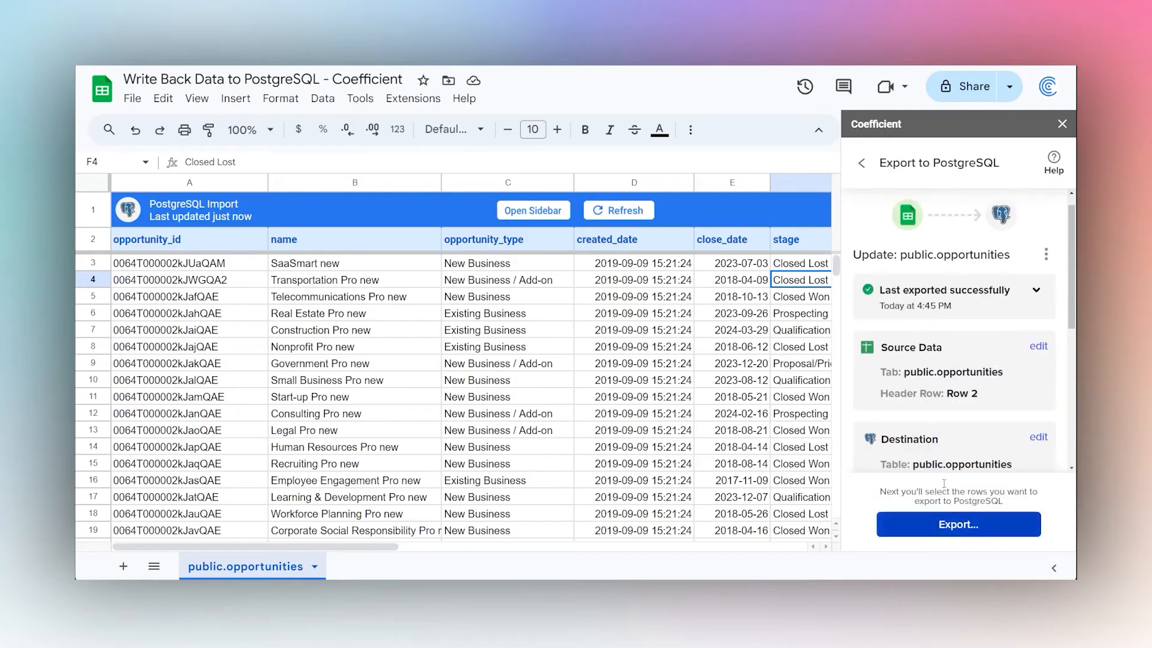
scroll(982, 370, "down", 5)
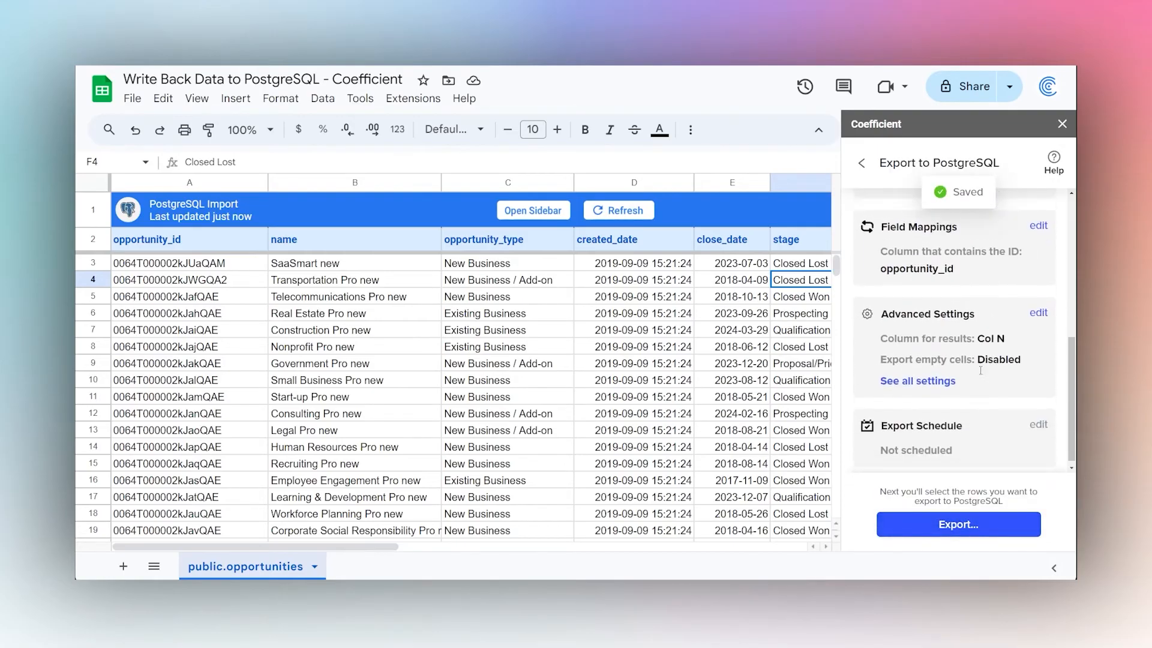
Step: Start the delete export for specific rows on the sheet and select row 3 as the row to remove
left_click(942, 524)
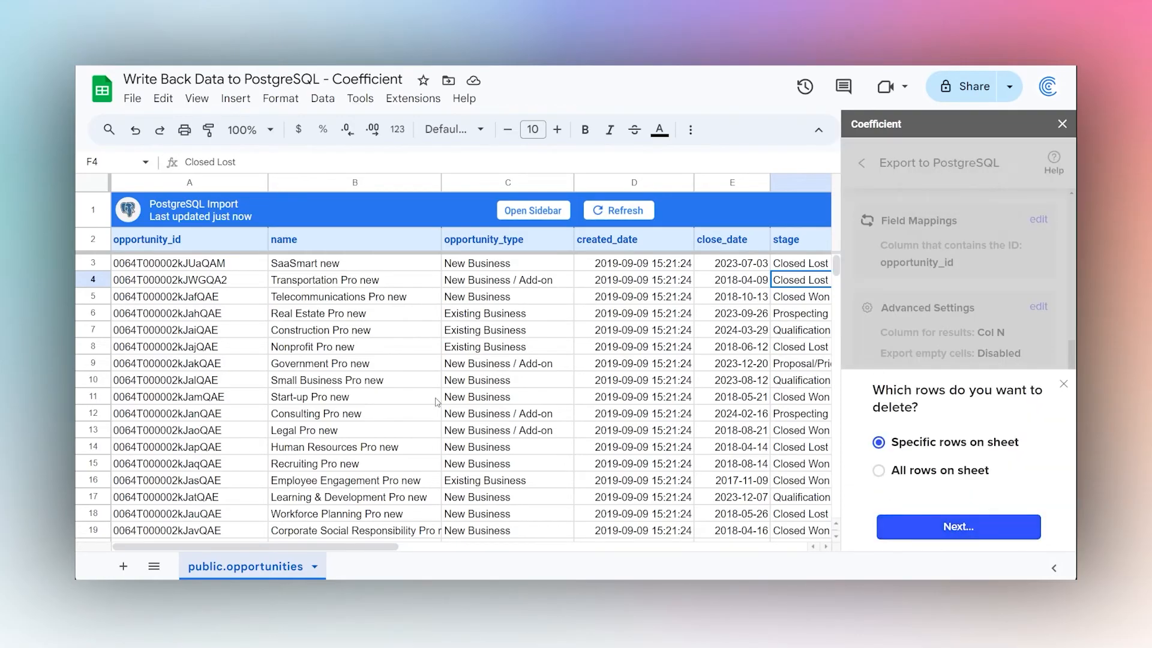
left_click(955, 528)
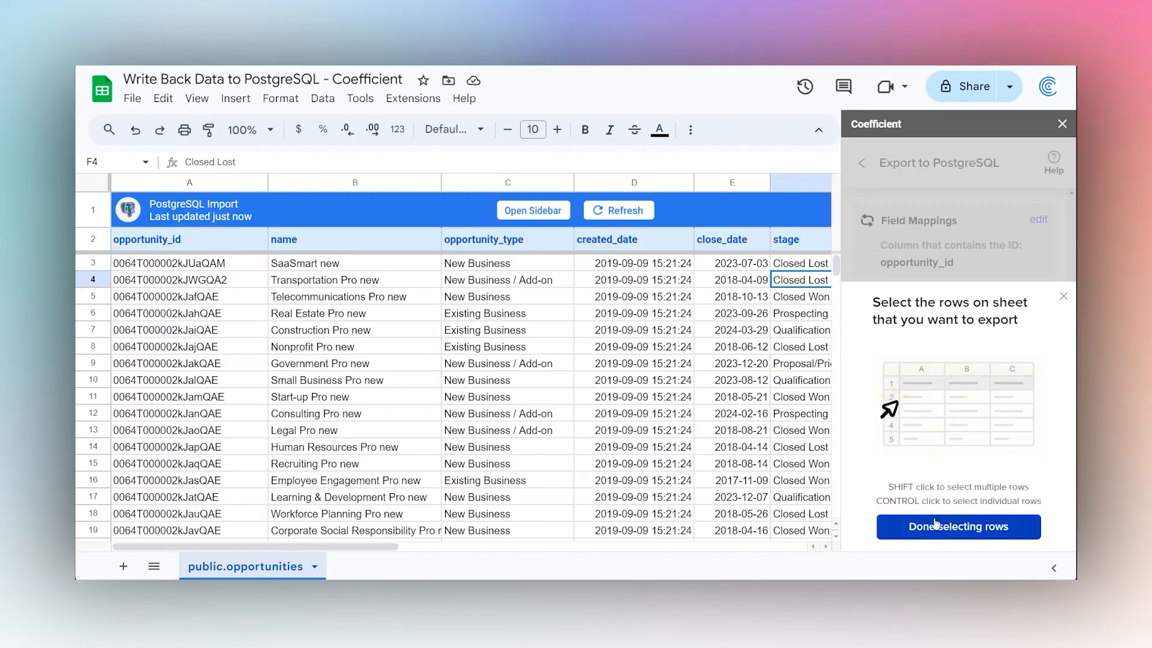
left_click(93, 263)
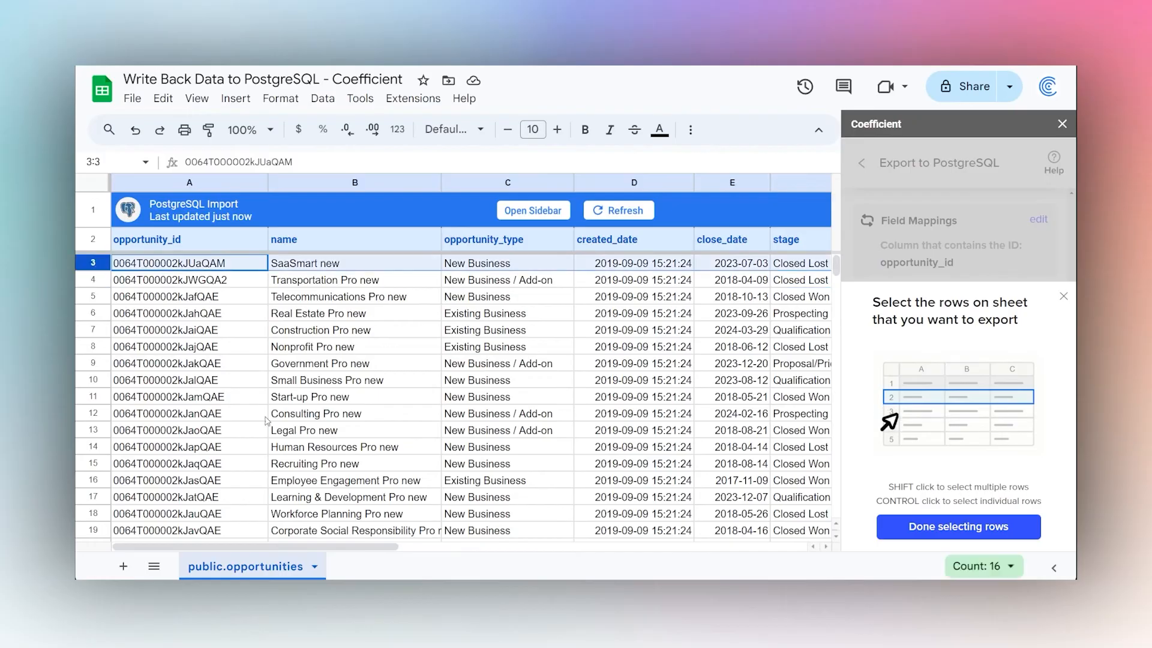
left_click_drag(359, 552, 525, 553)
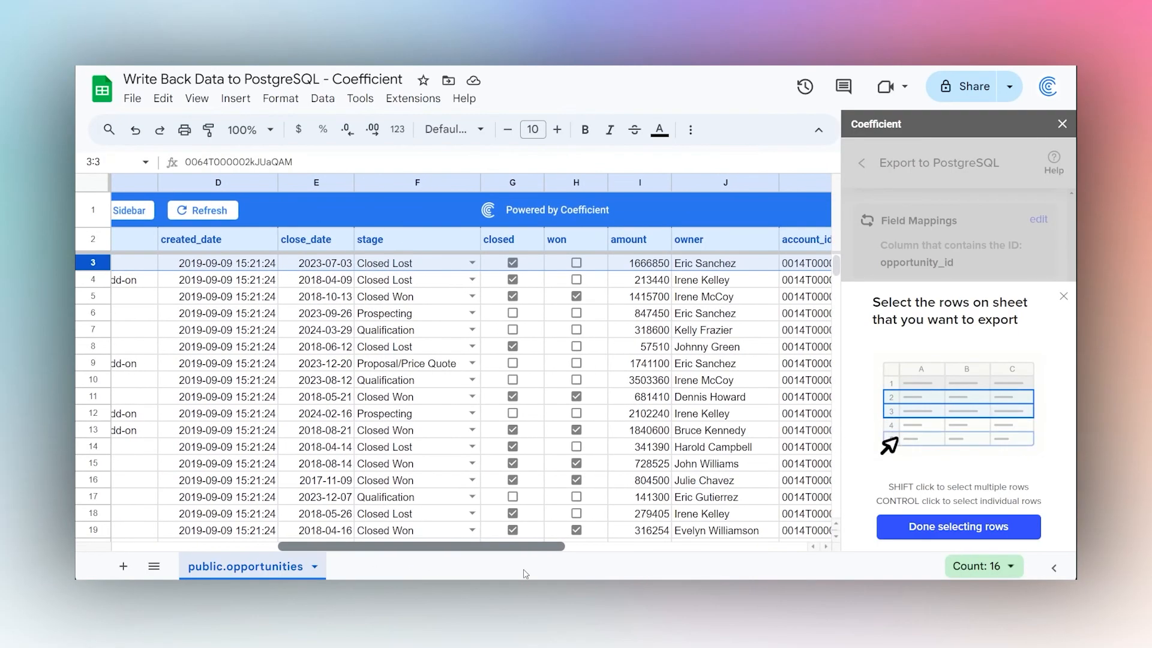
left_click(947, 529)
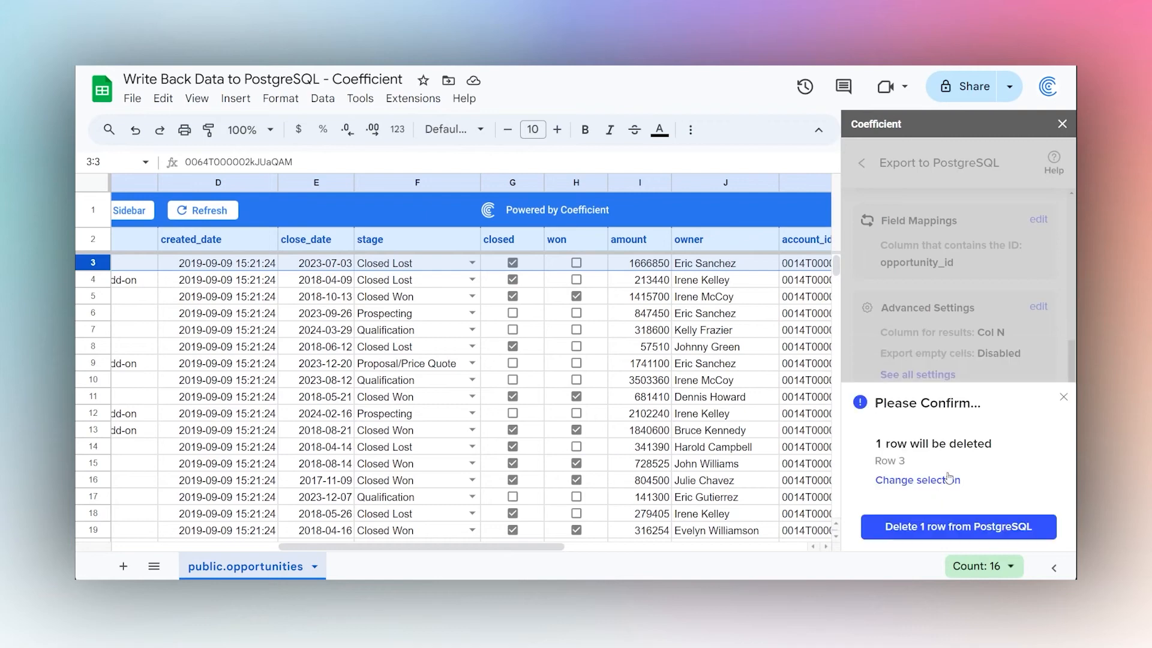
Step: Confirm deleting the selected row from PostgreSQL, finish the export and close the Coefficient sidebar
left_click(946, 531)
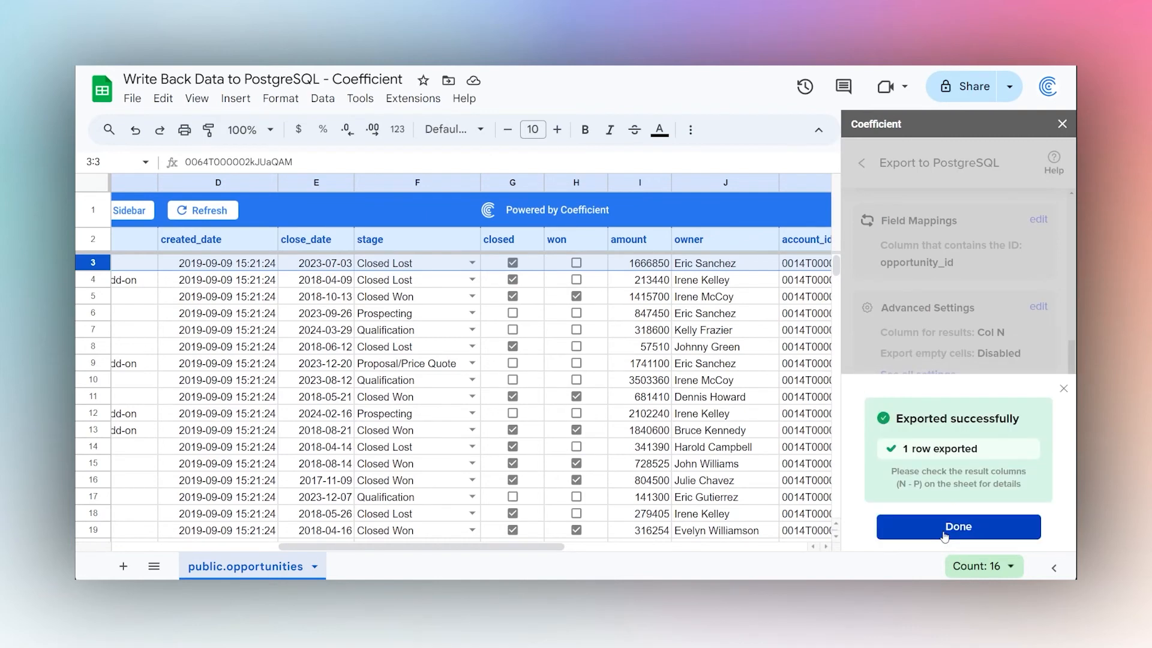
left_click(945, 536)
left_click_drag(409, 548, 302, 553)
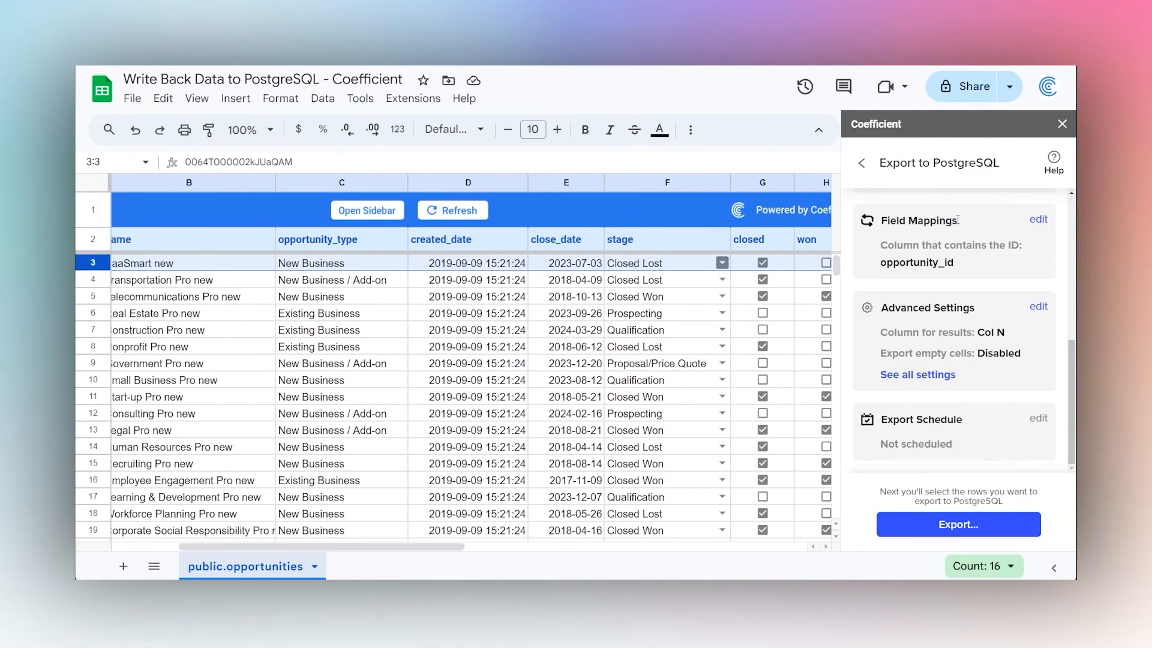
left_click(1061, 125)
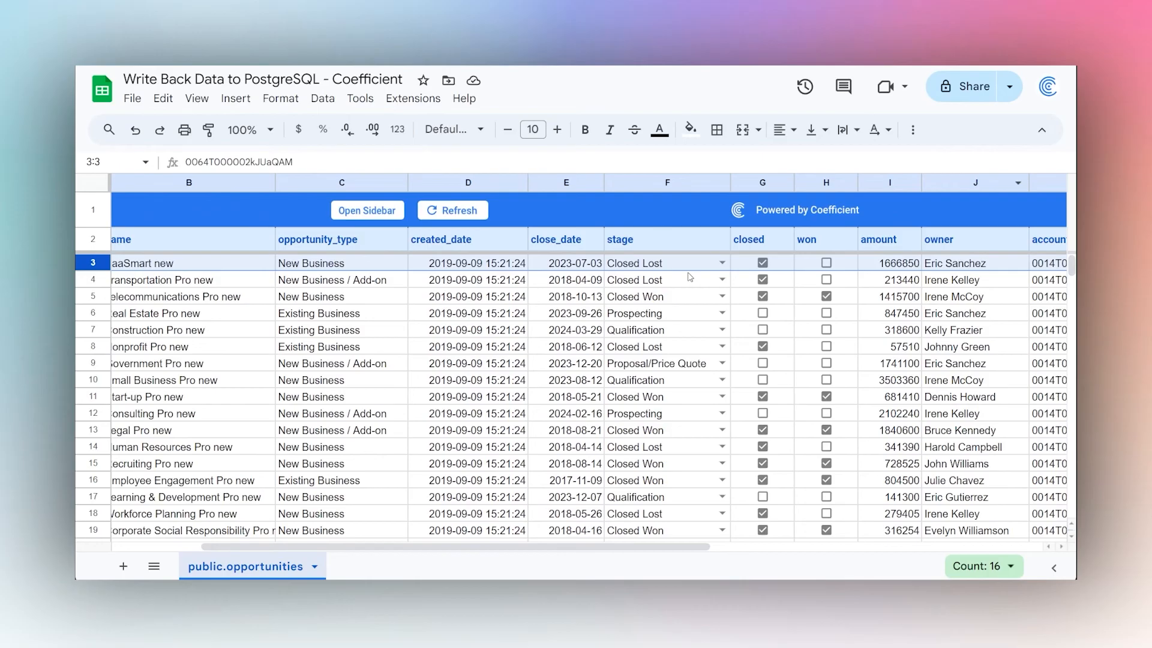
Step: Refresh the PostgreSQL import and check the first opportunity rows for the deleted record
left_click(460, 211)
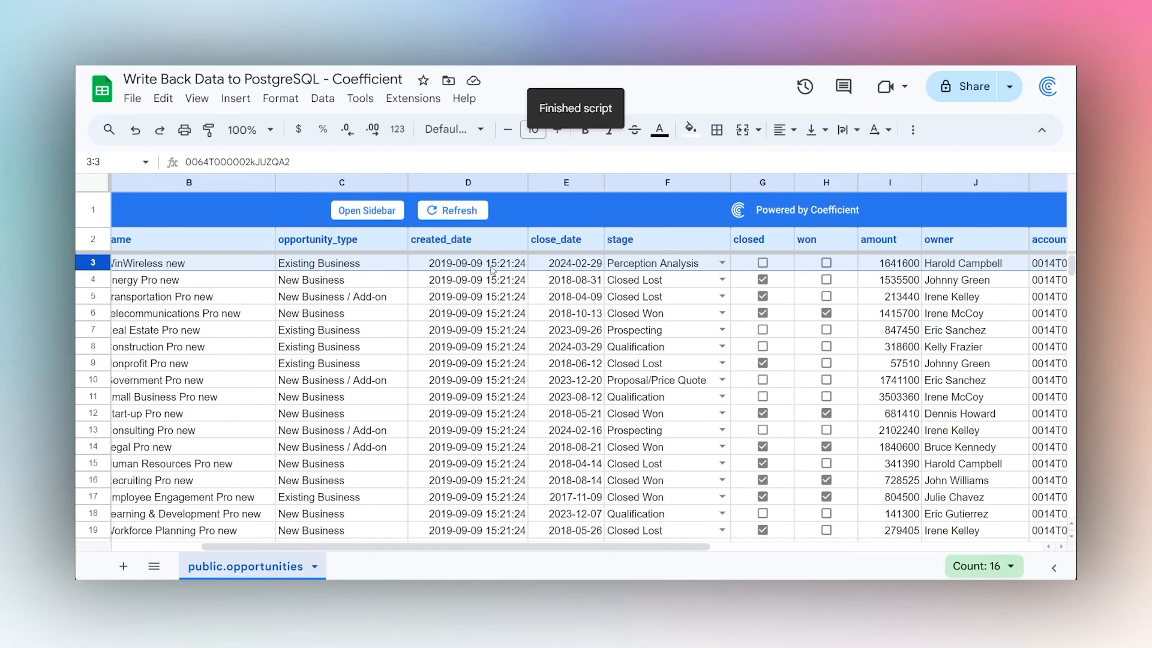
left_click_drag(552, 548, 421, 549)
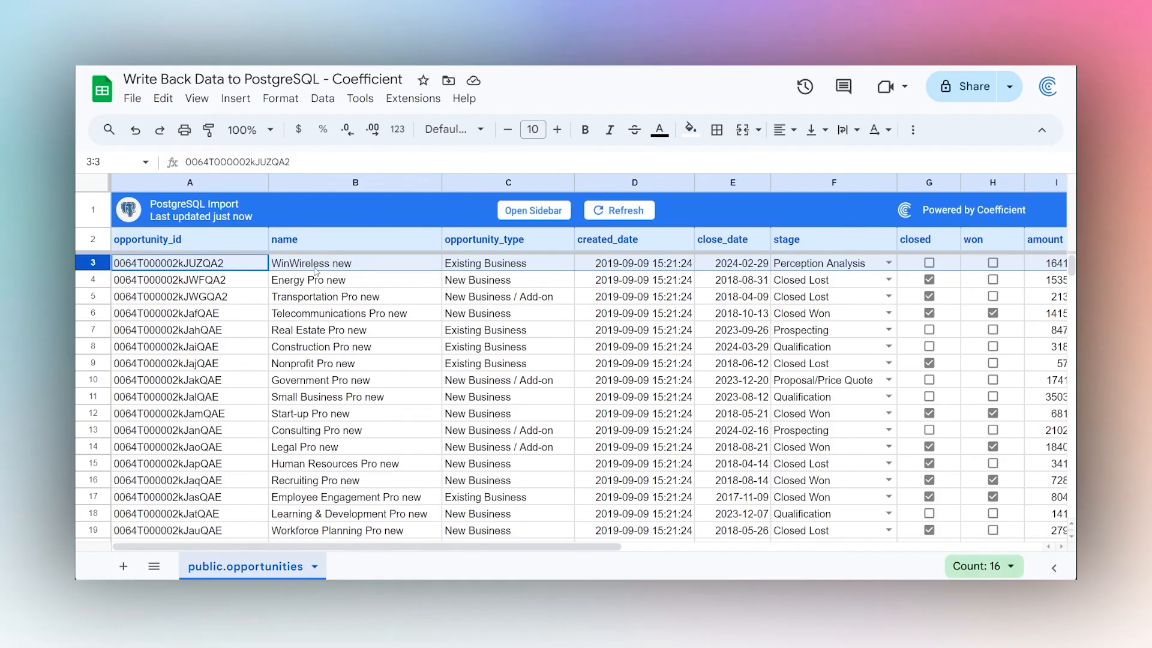
left_click_drag(315, 268, 840, 366)
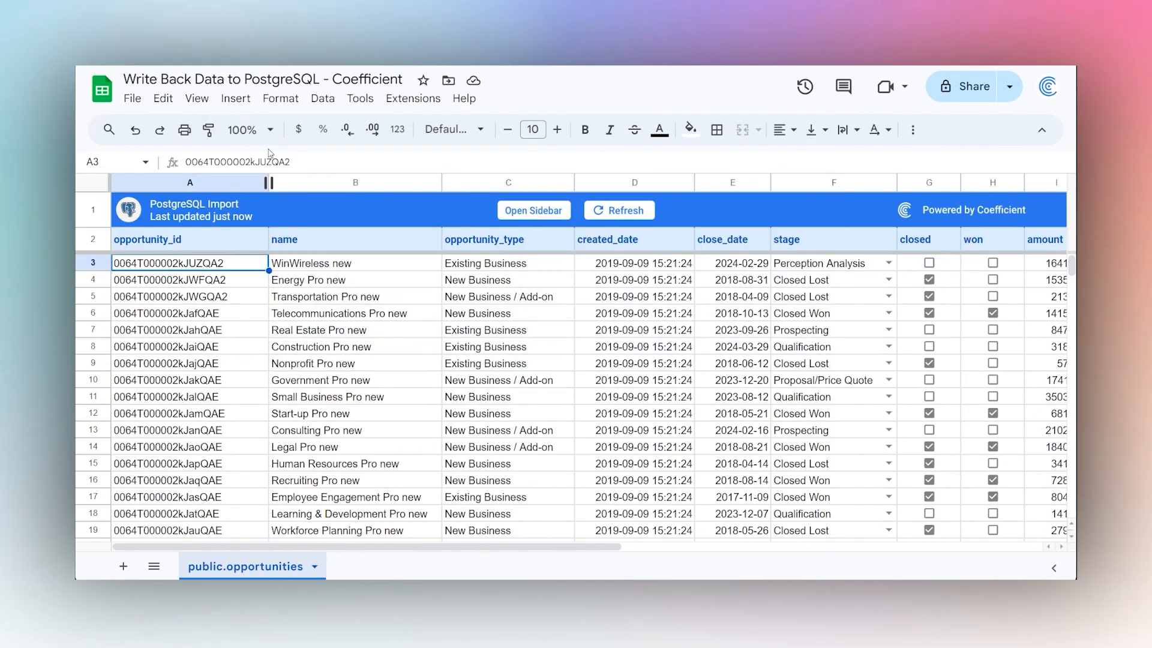